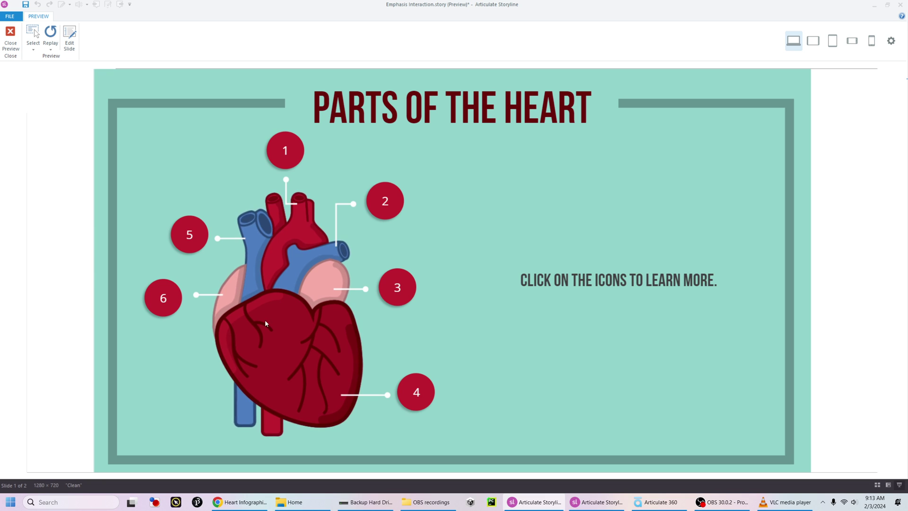
Test numbered icons 1, 2 and 3 in the Parts of the Heart preview and close the preview
{"action": "left_click", "coordinate": [285, 149]}
{"action": "left_click", "coordinate": [385, 201]}
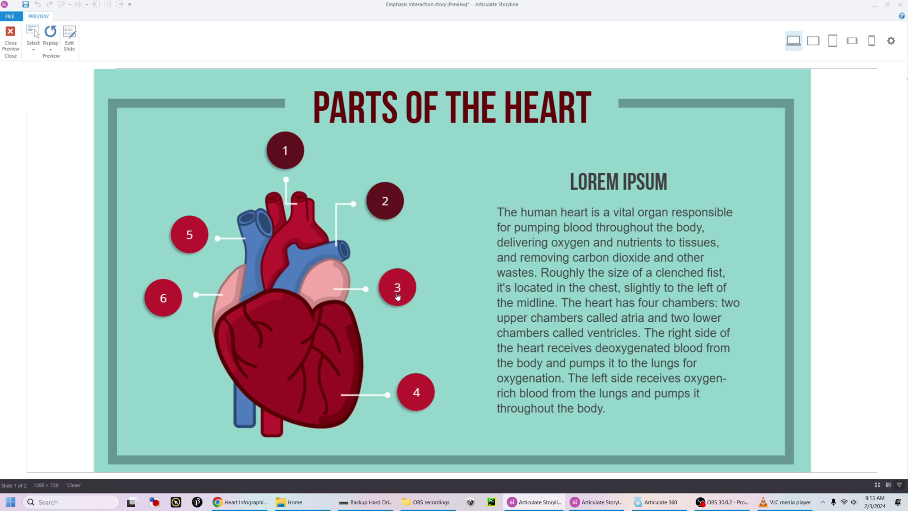
{"action": "left_click", "coordinate": [398, 287]}
{"action": "left_click", "coordinate": [10, 37]}
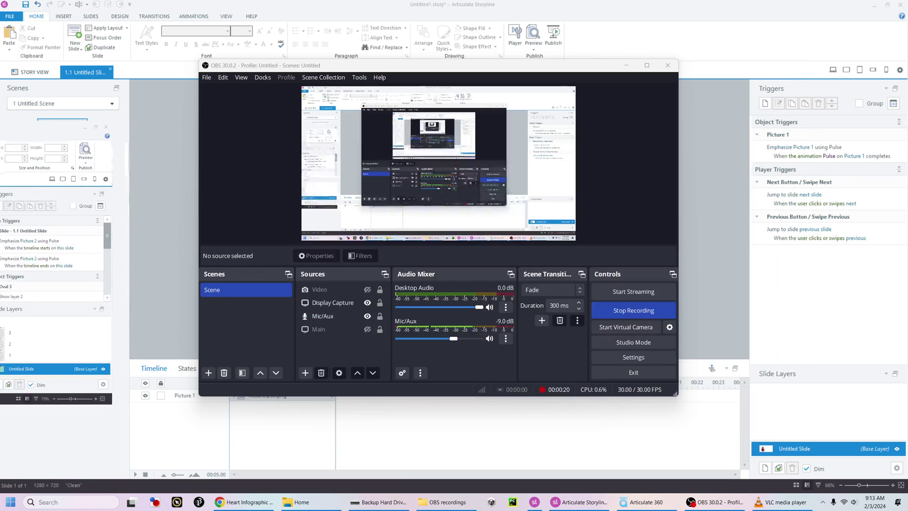
Delete the existing picture from the untitled slide to leave it blank
{"action": "left_click", "coordinate": [172, 160]}
{"action": "left_click", "coordinate": [356, 204]}
{"action": "key", "text": "Delete"}
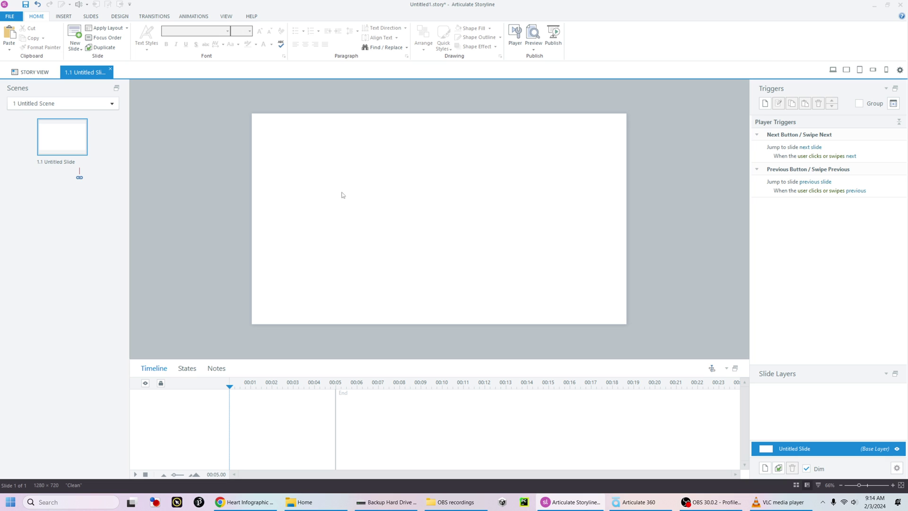
Check the story's slide size settings and leave them without making changes
{"action": "left_click", "coordinate": [120, 16]}
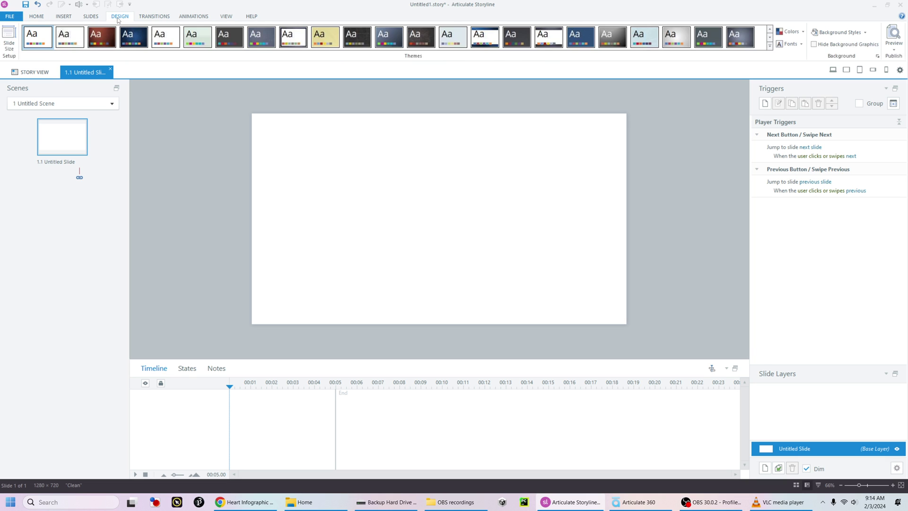
{"action": "left_click", "coordinate": [16, 45]}
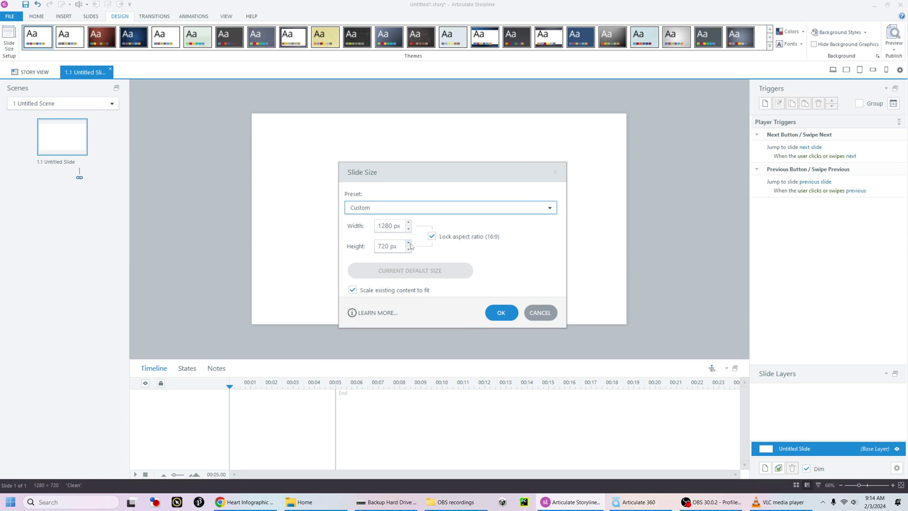
{"action": "left_click", "coordinate": [540, 312]}
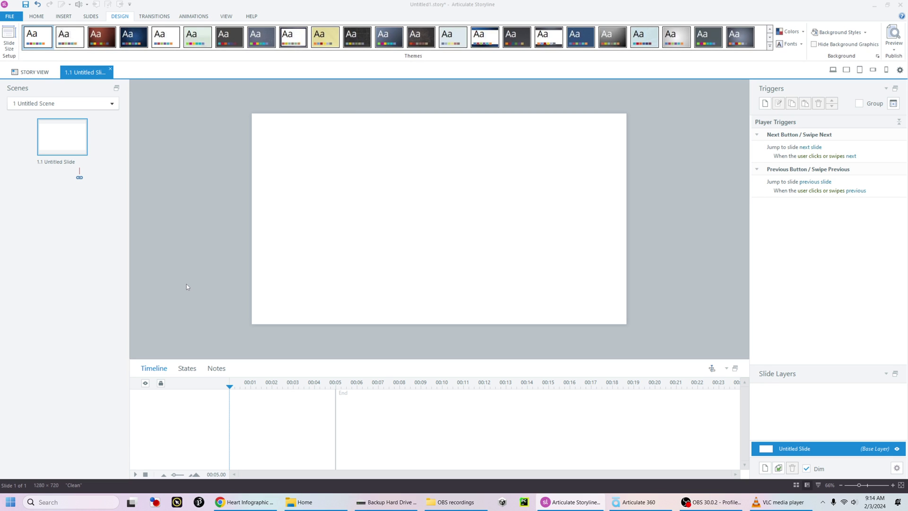
Switch to Chrome, browse the Freepik results for heart infographic, and return to Storyline
{"action": "left_click", "coordinate": [245, 507]}
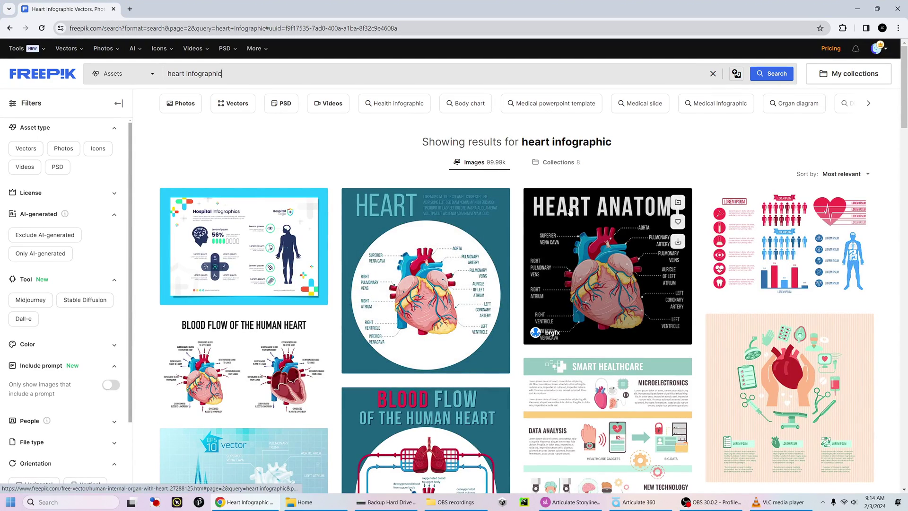
{"action": "scroll", "coordinate": [538, 239], "scroll_direction": "down", "scroll_amount": 2}
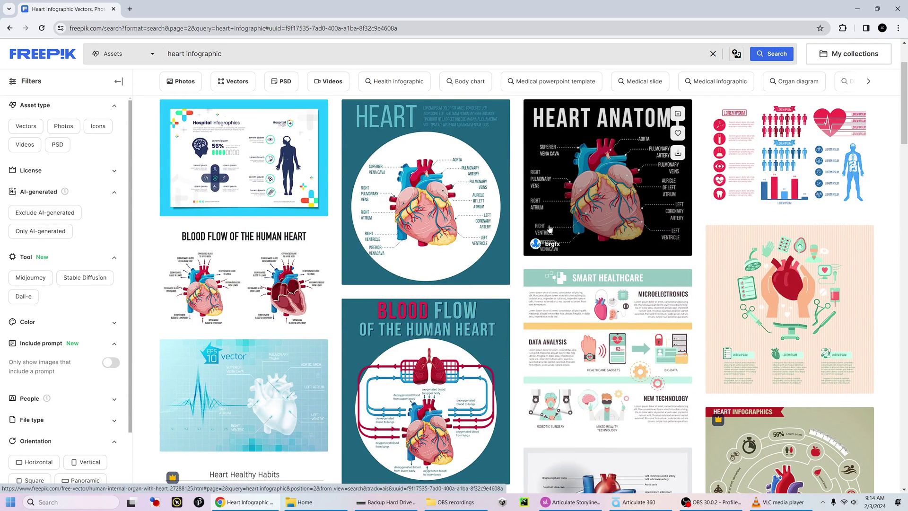
{"action": "scroll", "coordinate": [547, 230], "scroll_direction": "down", "scroll_amount": 5}
{"action": "scroll", "coordinate": [556, 327], "scroll_direction": "down", "scroll_amount": 4}
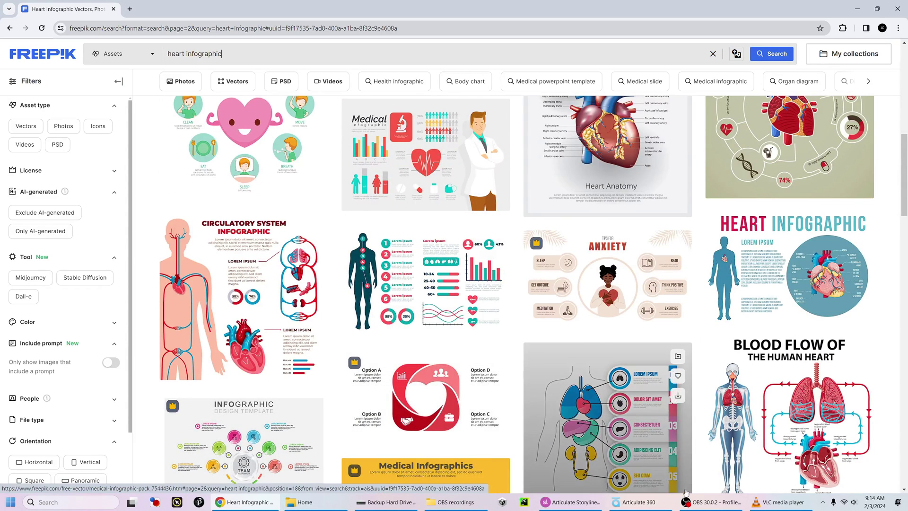
{"action": "left_click", "coordinate": [546, 503]}
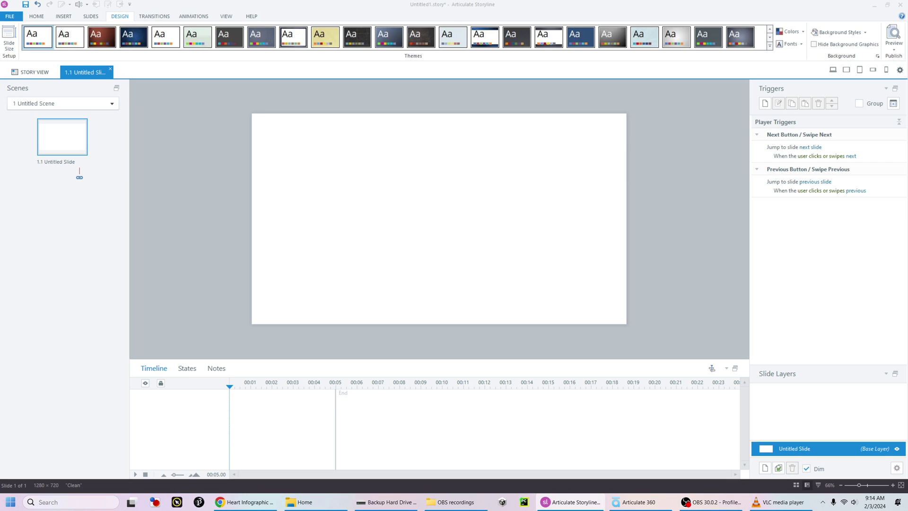
{"action": "left_click_drag", "start_coordinate": [201, 92], "coordinate": [359, 241]}
{"action": "left_click", "coordinate": [819, 103]}
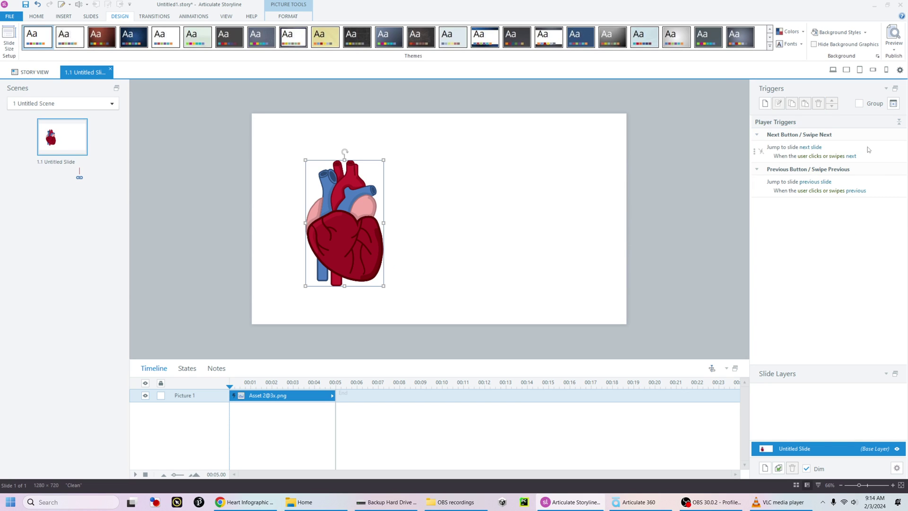
{"action": "left_click", "coordinate": [371, 231]}
{"action": "left_click", "coordinate": [195, 17]}
{"action": "left_click", "coordinate": [419, 44]}
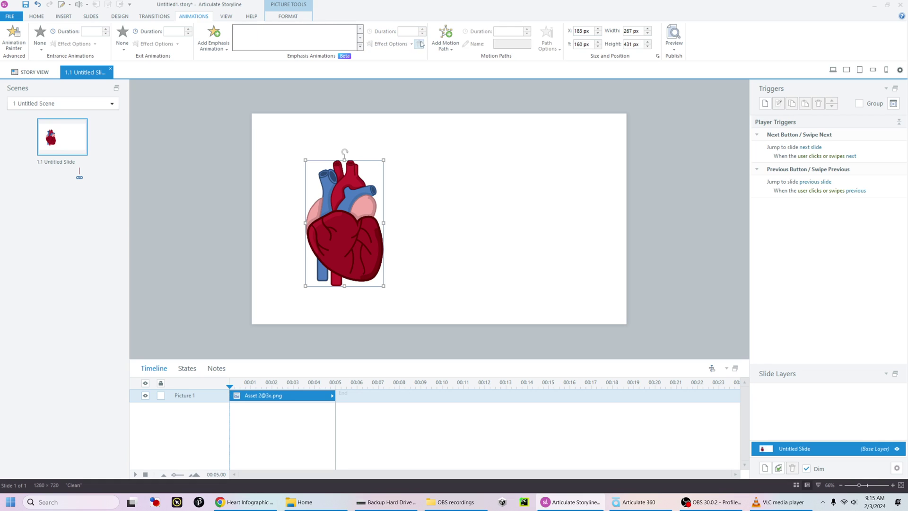
Shift the heart picture slightly left to about X 172 px, Y 160 px
{"action": "left_click", "coordinate": [223, 242]}
{"action": "left_click_drag", "start_coordinate": [341, 228], "coordinate": [338, 229]}
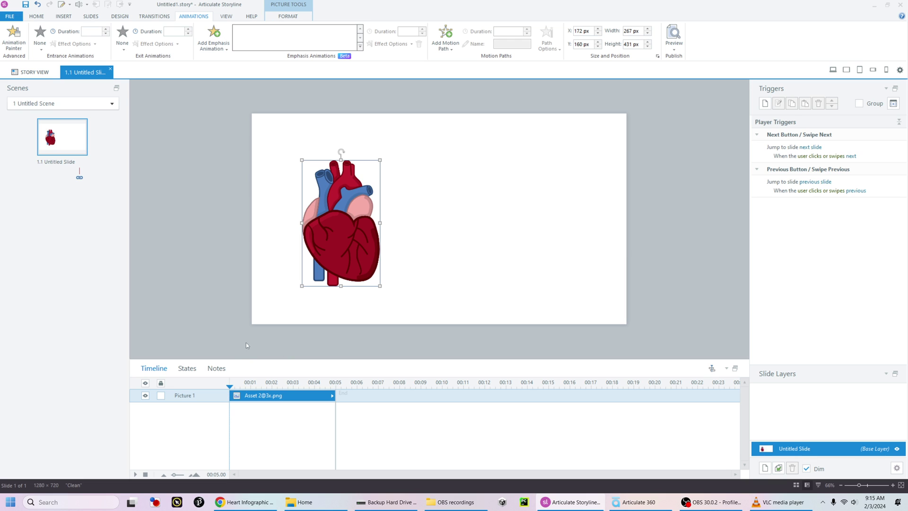
{"action": "left_click", "coordinate": [225, 255]}
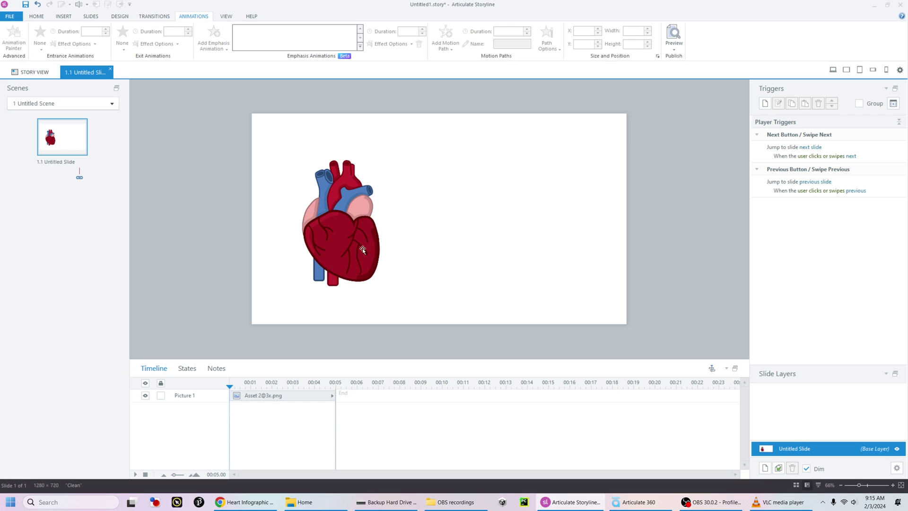
{"action": "left_click_drag", "start_coordinate": [359, 250], "coordinate": [359, 251]}
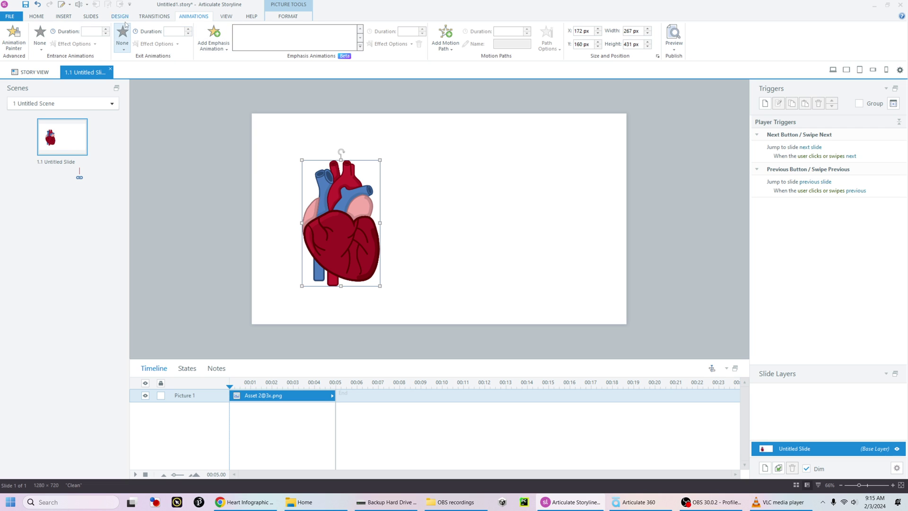
Add a Pulse emphasis animation to the heart picture and preview the slide
{"action": "left_click", "coordinate": [228, 49]}
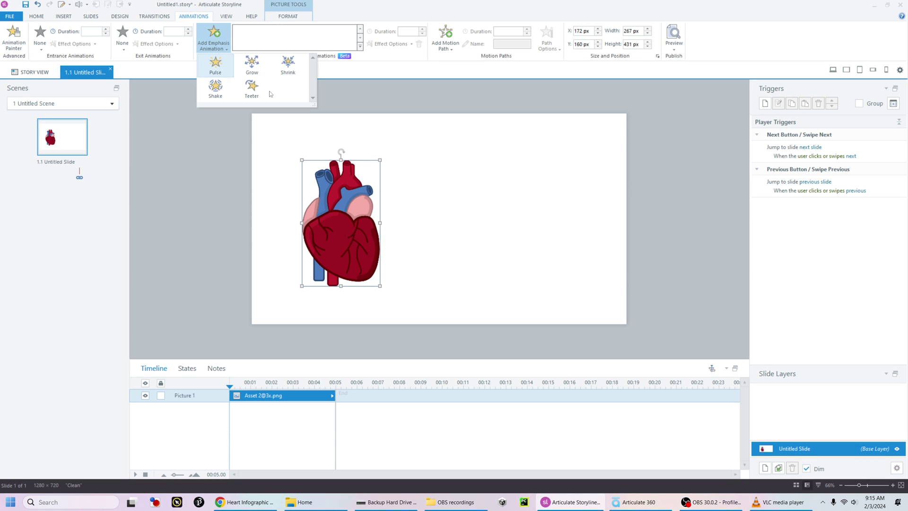
{"action": "left_click", "coordinate": [347, 207]}
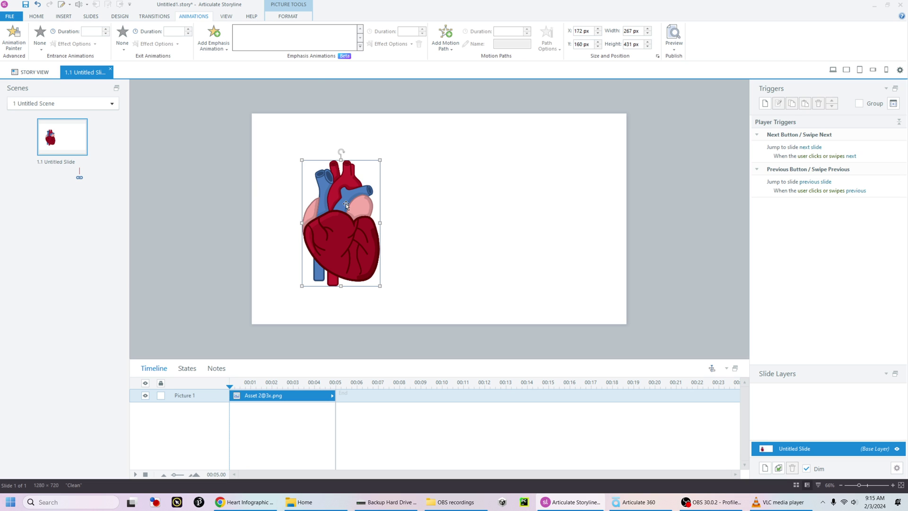
{"action": "left_click", "coordinate": [213, 37]}
{"action": "left_click", "coordinate": [216, 72]}
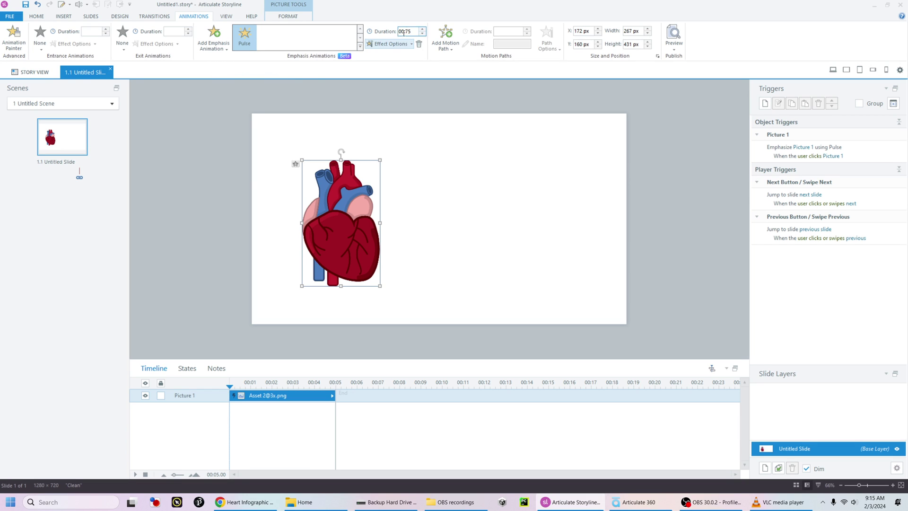
{"action": "left_click", "coordinate": [399, 110]}
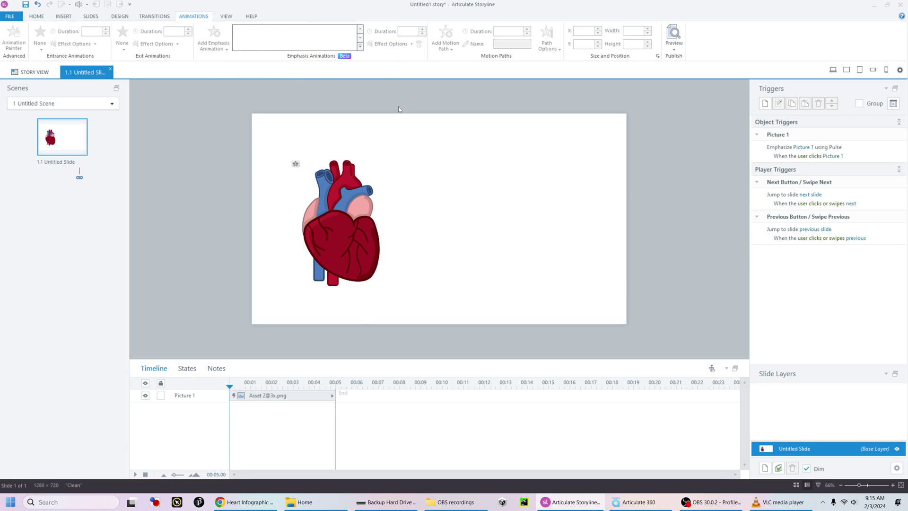
{"action": "key", "text": "F12"}
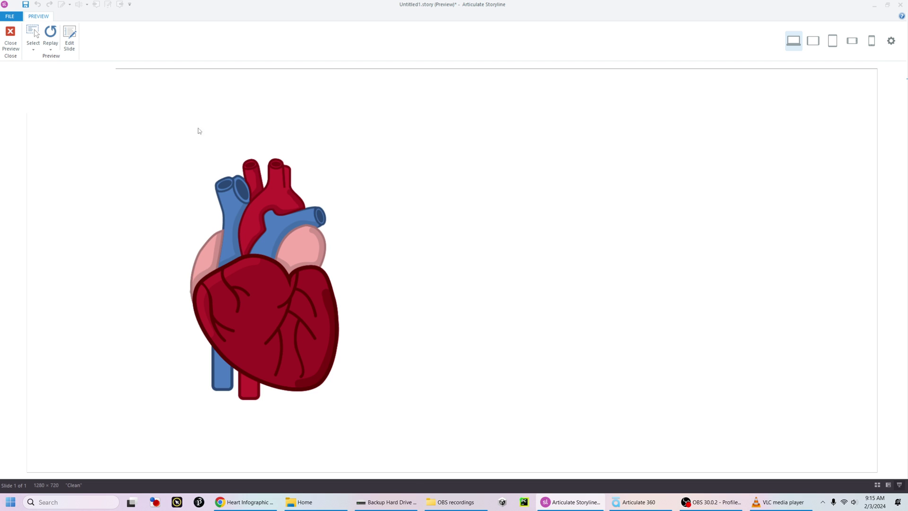
{"action": "left_click", "coordinate": [10, 37]}
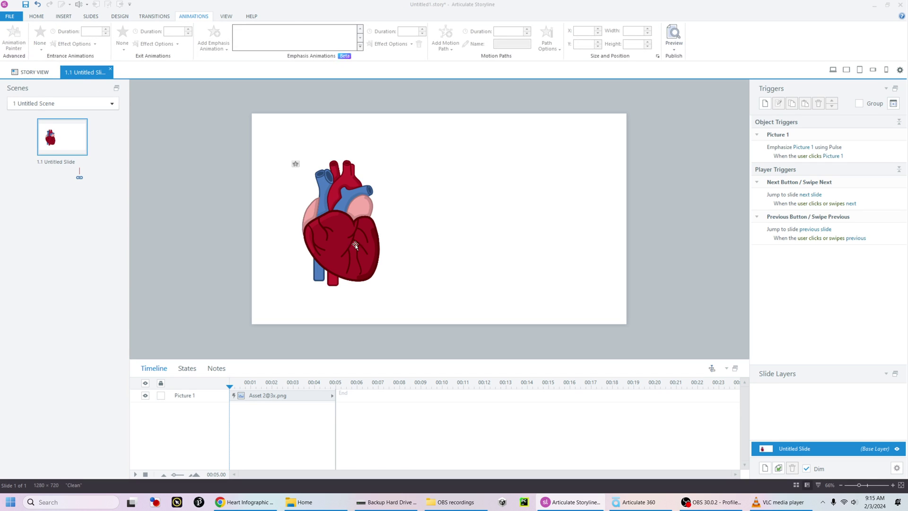
Rename the heart picture to Heart in the timeline and preview its pulse
{"action": "left_click", "coordinate": [355, 227]}
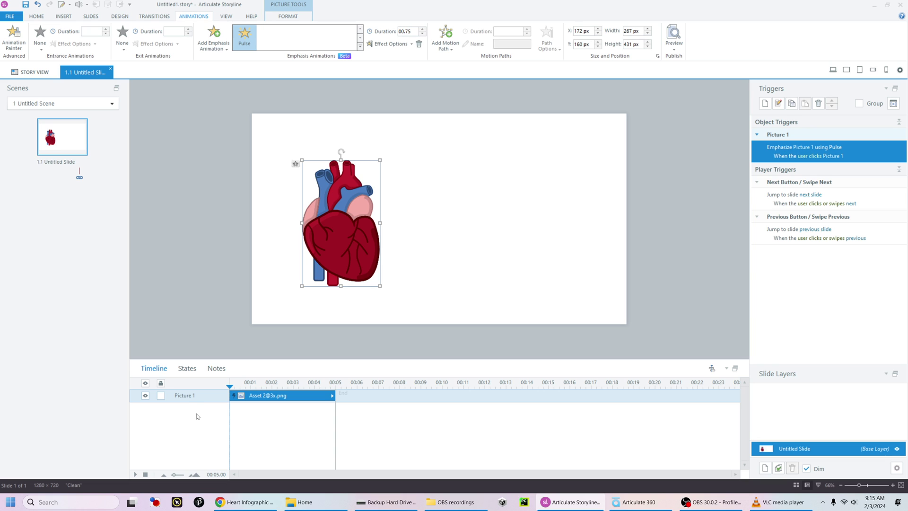
{"action": "double_click", "coordinate": [185, 395]}
{"action": "type", "text": "Heart"}
{"action": "key", "text": "Return"}
{"action": "left_click", "coordinate": [689, 175]}
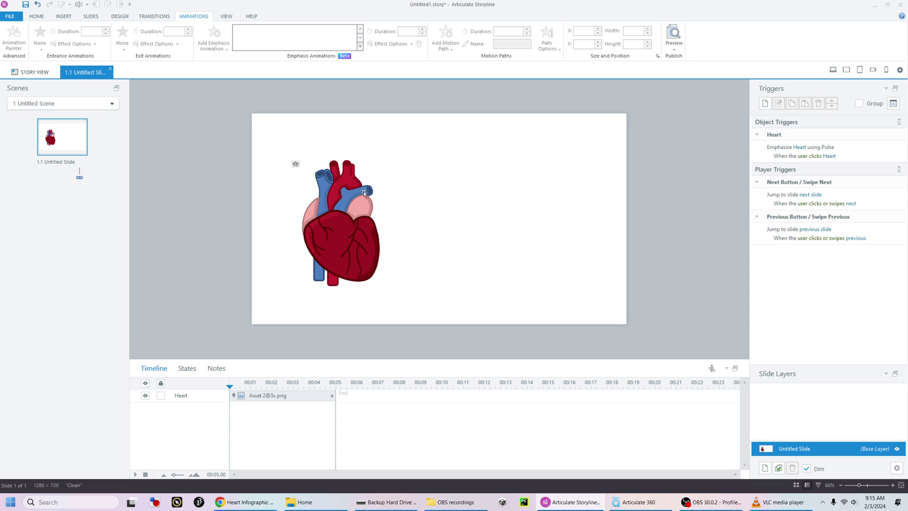
{"action": "key", "text": "F12"}
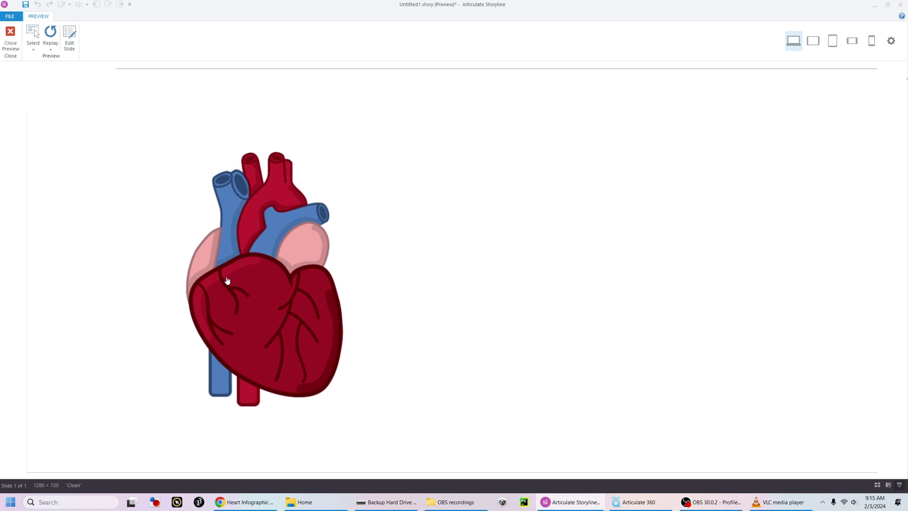
{"action": "left_click", "coordinate": [10, 38]}
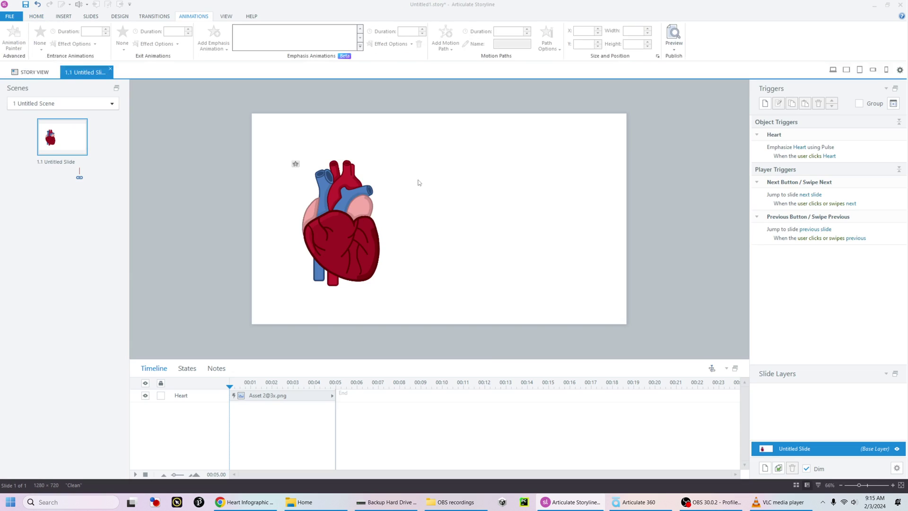
Change the Pulse trigger so it runs when the timeline starts on this slide
{"action": "left_click", "coordinate": [828, 152]}
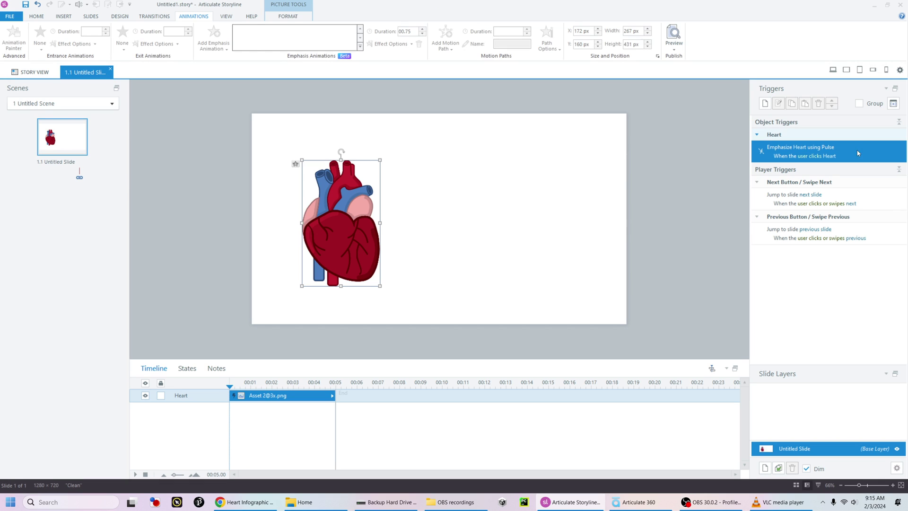
{"action": "left_click", "coordinate": [809, 157]}
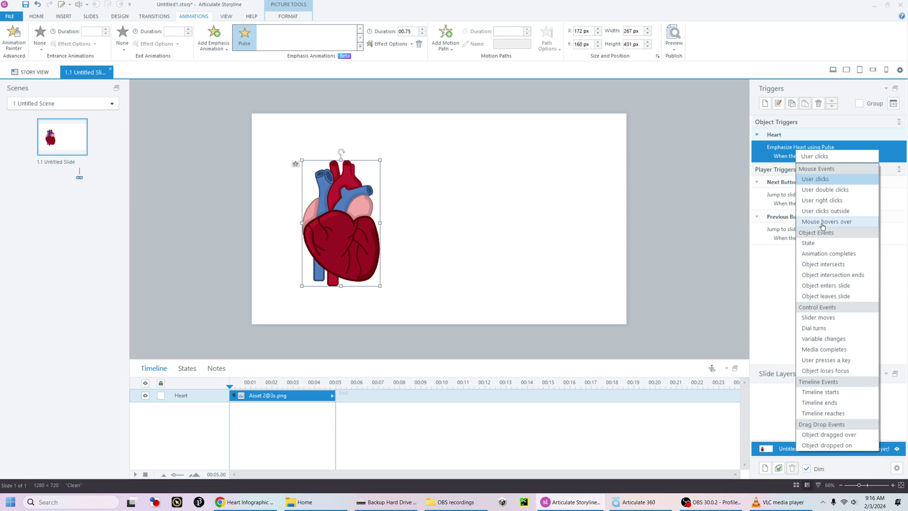
{"action": "left_click", "coordinate": [832, 392]}
{"action": "left_click", "coordinate": [847, 156]}
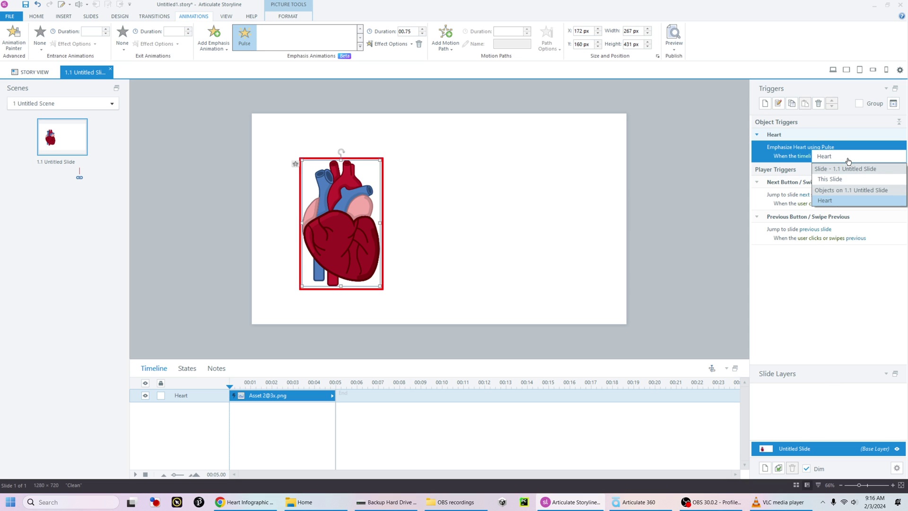
{"action": "left_click", "coordinate": [828, 179]}
{"action": "left_click", "coordinate": [454, 260]}
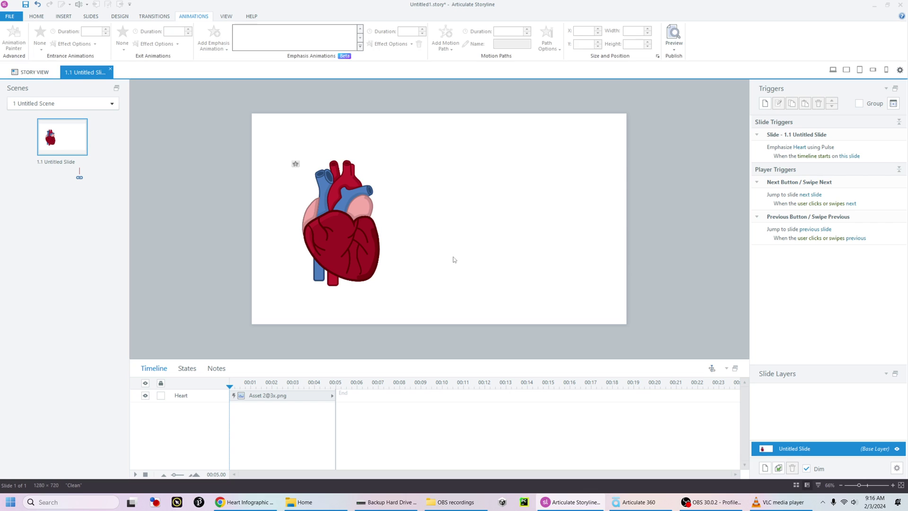
Set the heart's Pulse animation duration to 02.00 seconds and preview the slide
{"action": "left_click", "coordinate": [362, 238]}
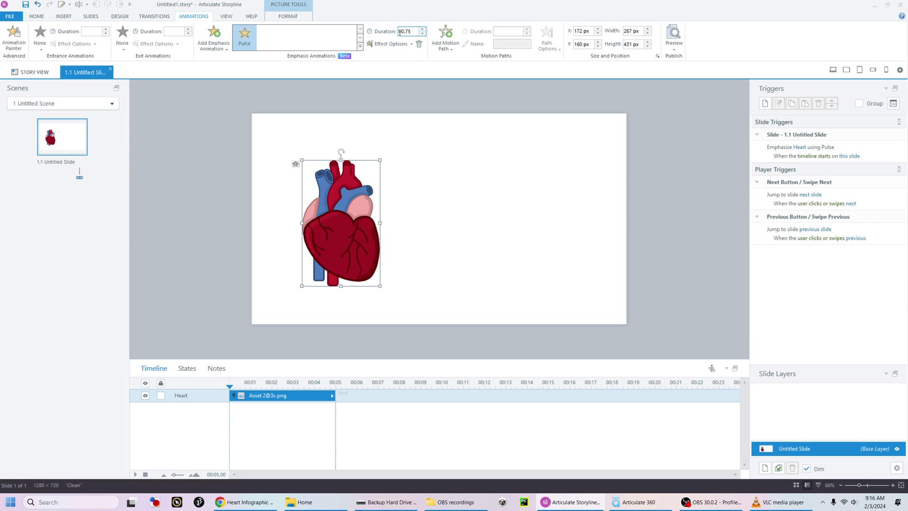
{"action": "left_click", "coordinate": [423, 30]}
{"action": "key", "text": "F12"}
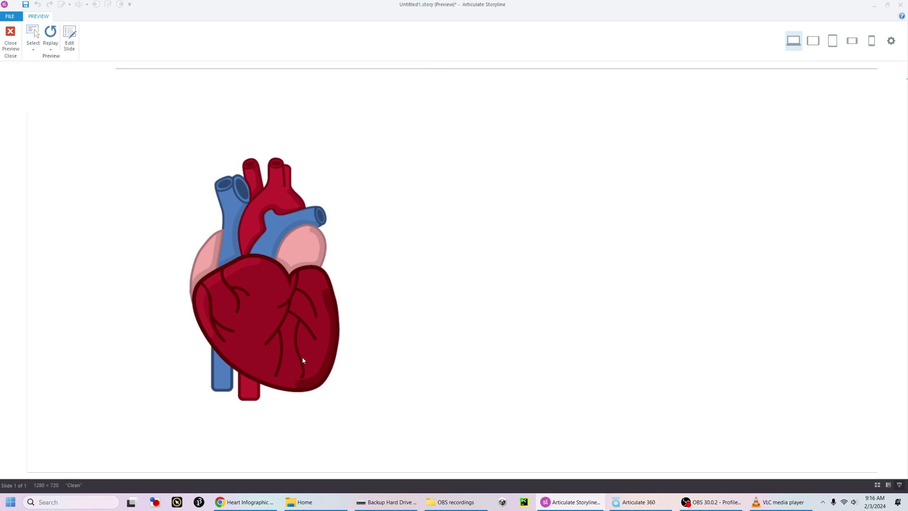
{"action": "left_click", "coordinate": [10, 38]}
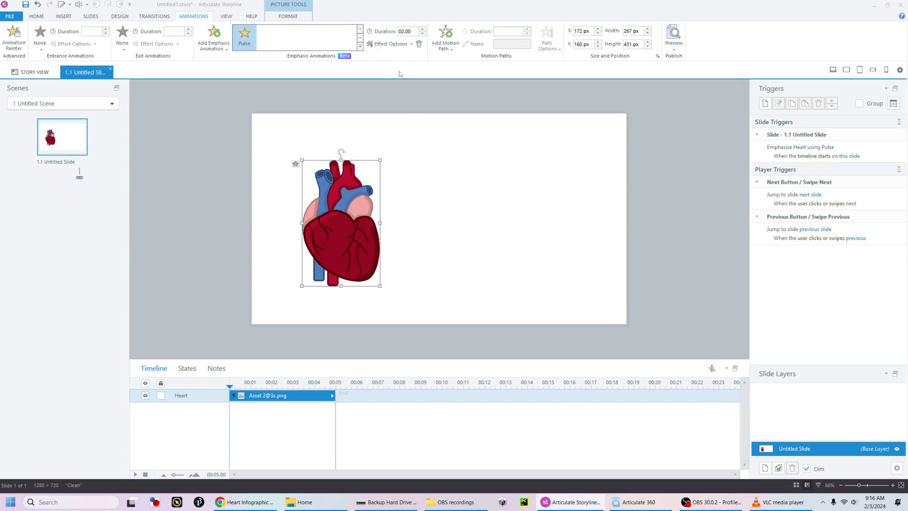
Set the Pulse amount of the heart's emphasis animation to Low
{"action": "left_click", "coordinate": [405, 44]}
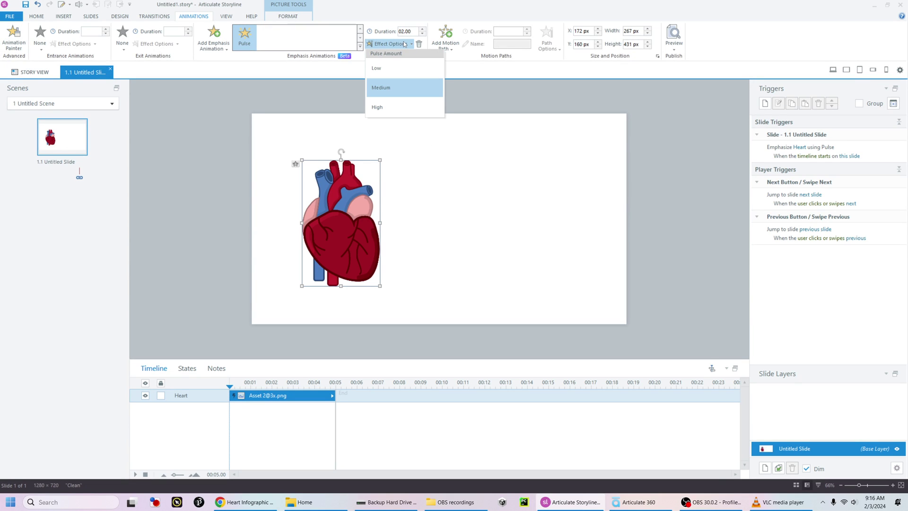
{"action": "left_click", "coordinate": [392, 69]}
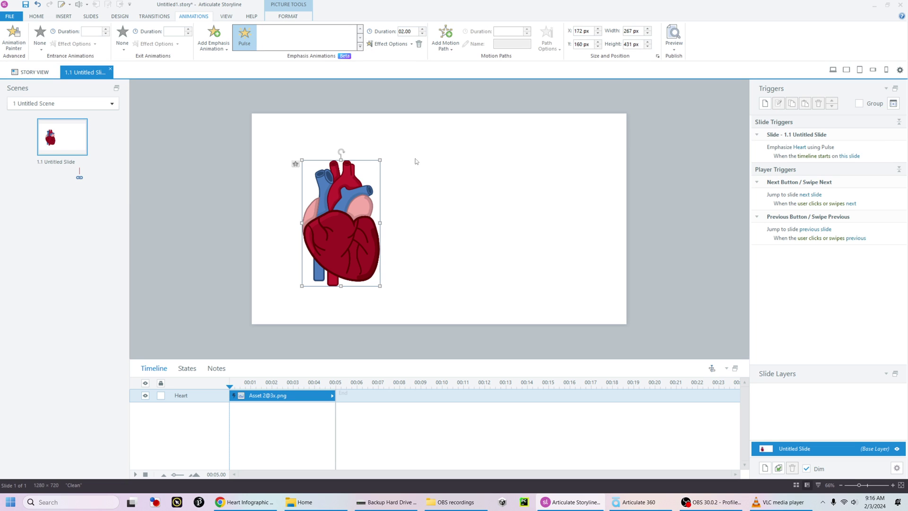
{"action": "left_click", "coordinate": [389, 104]}
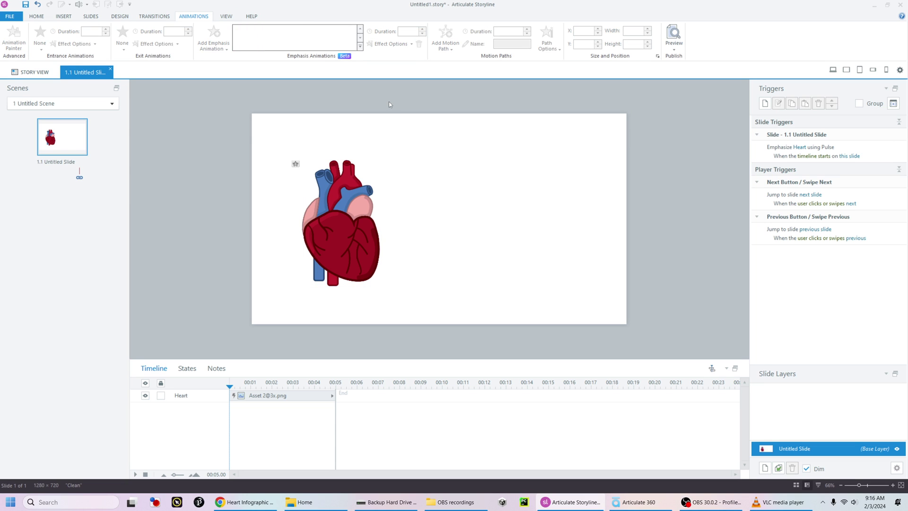
Preview the slide to check how the heart's Pulse animation plays, and return to editing
{"action": "left_click", "coordinate": [349, 226]}
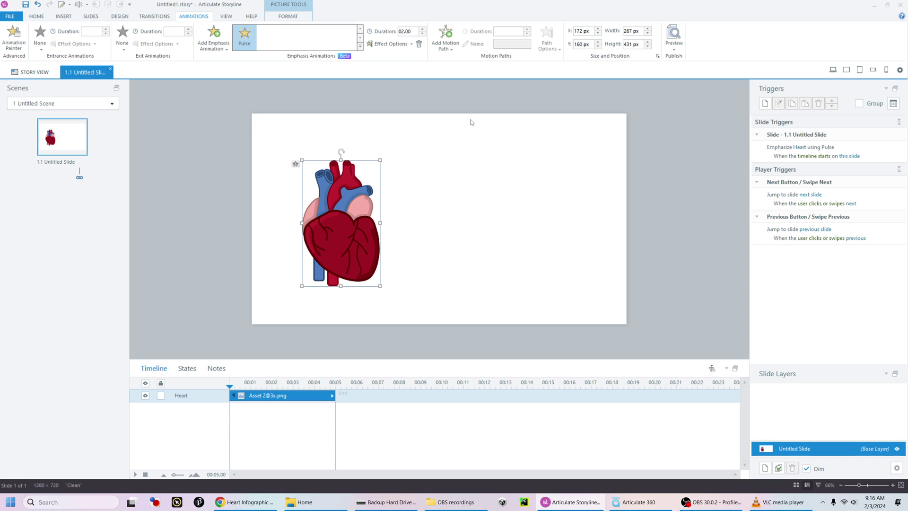
{"action": "key", "text": "F12"}
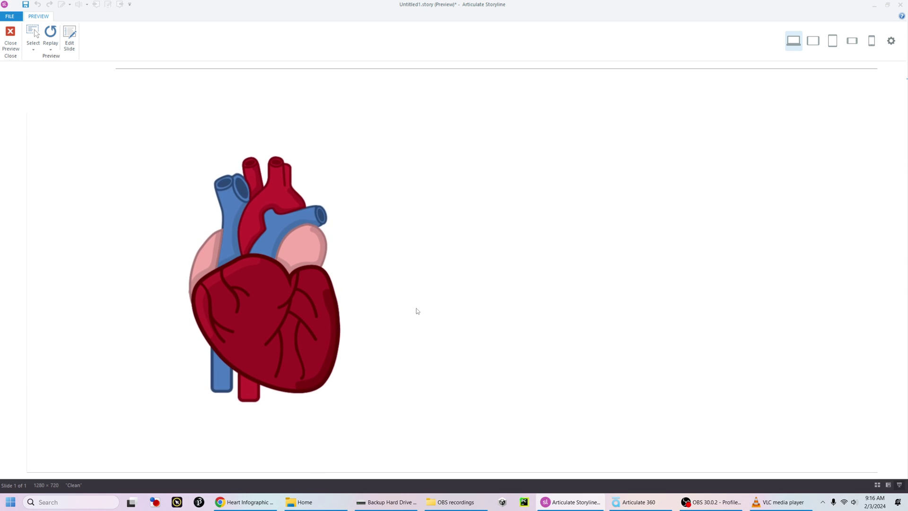
{"action": "left_click", "coordinate": [10, 40]}
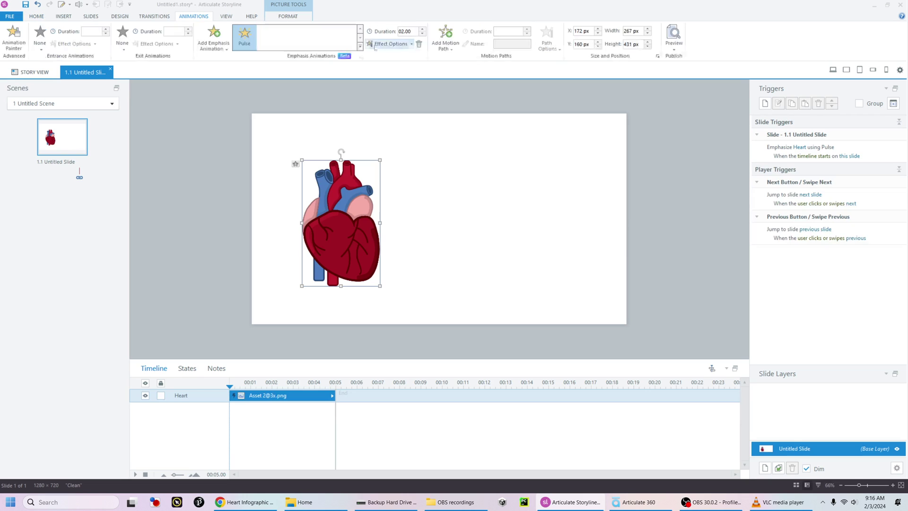
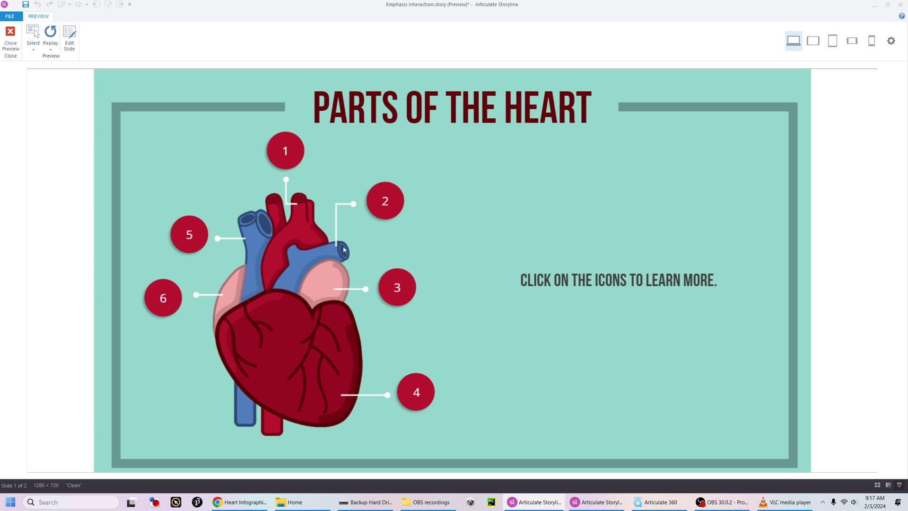
Try markers 1 and 2 in the finished Emphasis Interaction preview, and close that project
{"action": "left_click", "coordinate": [288, 150]}
{"action": "left_click", "coordinate": [390, 207]}
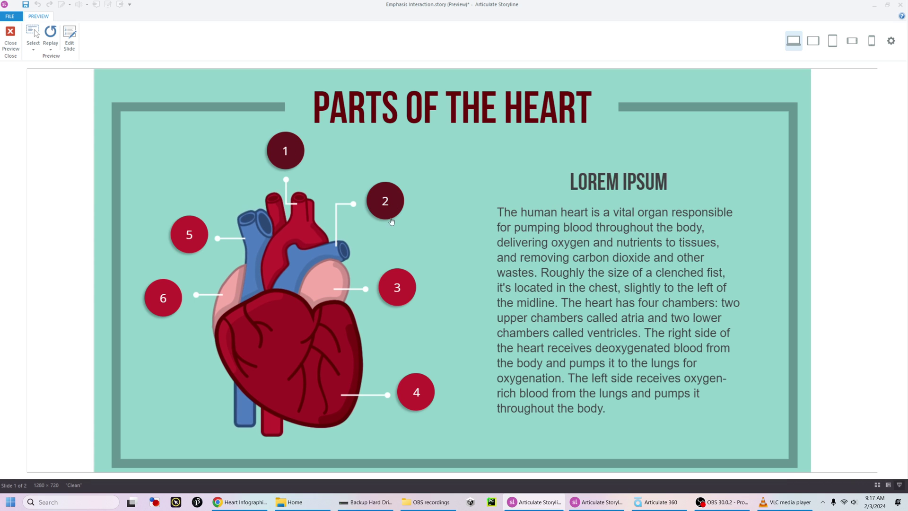
{"action": "left_click", "coordinate": [10, 36]}
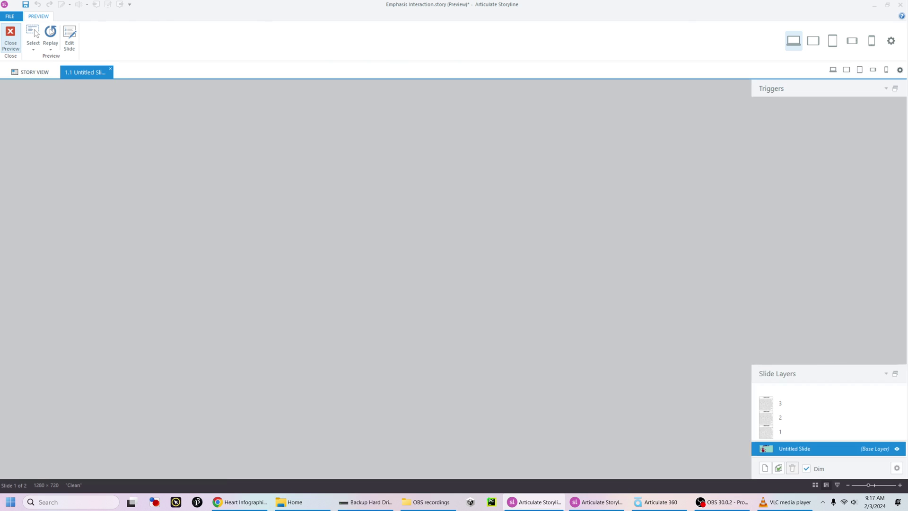
{"action": "key", "text": "alt+F4"}
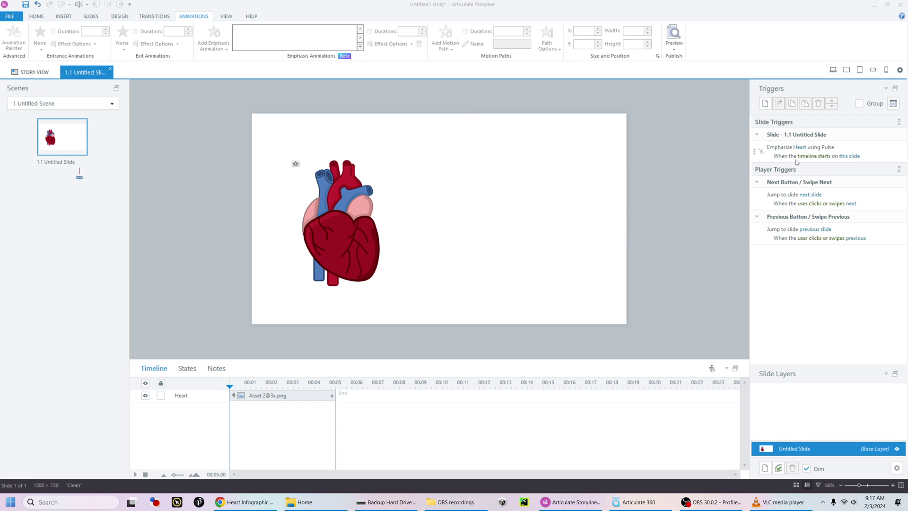
Create a new trigger whose action is to emphasize Heart using Pulse
{"action": "left_click", "coordinate": [876, 153]}
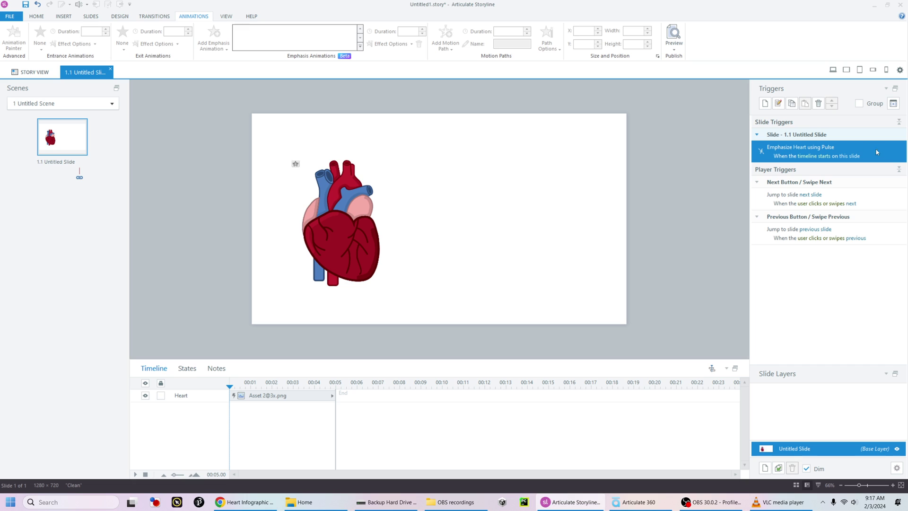
{"action": "left_click", "coordinate": [765, 104]}
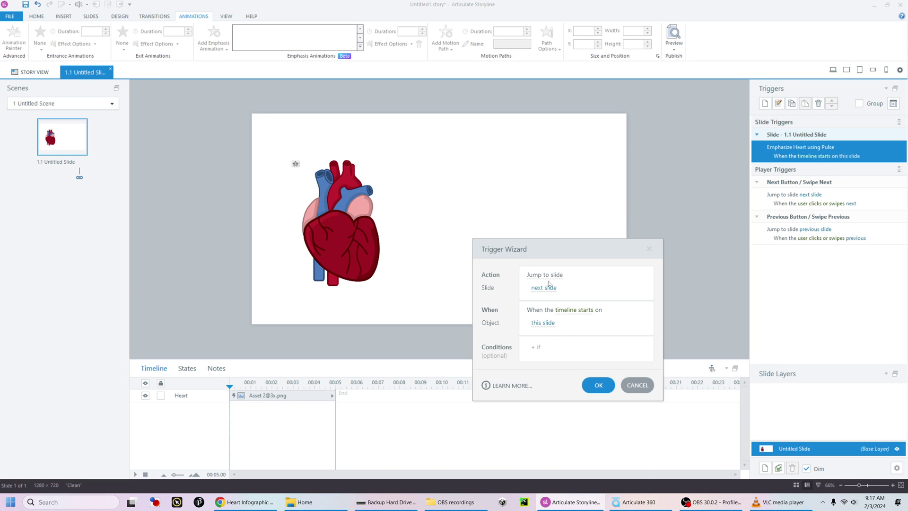
{"action": "left_click", "coordinate": [552, 275]}
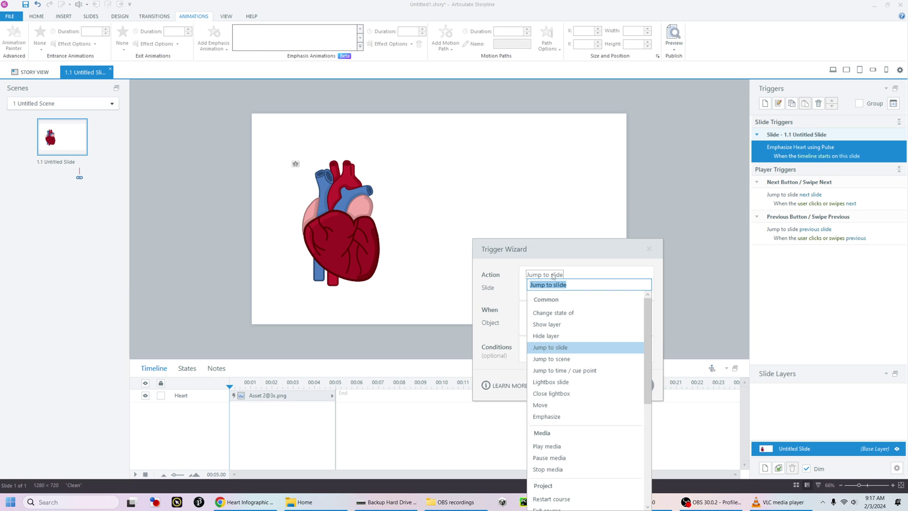
{"action": "left_click", "coordinate": [565, 417]}
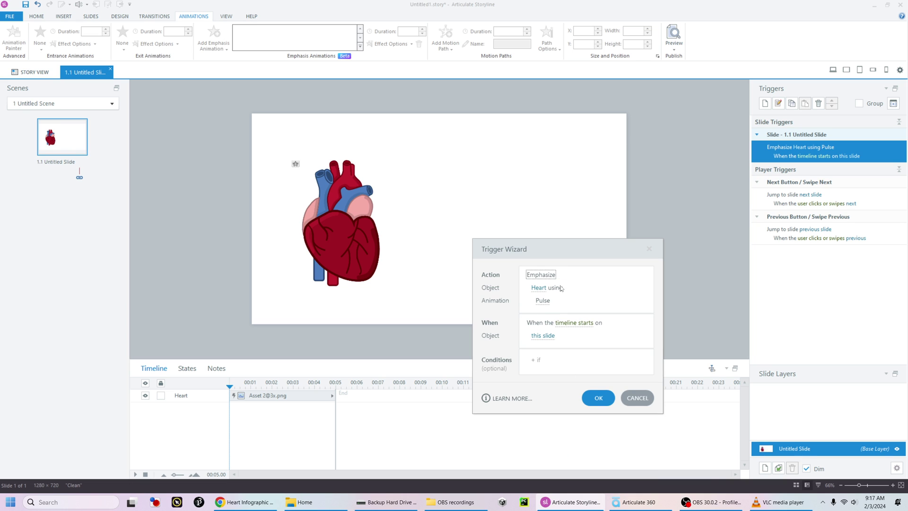
Set the new trigger to run when the Pulse animation on Heart completes, and save it
{"action": "left_click", "coordinate": [580, 326]}
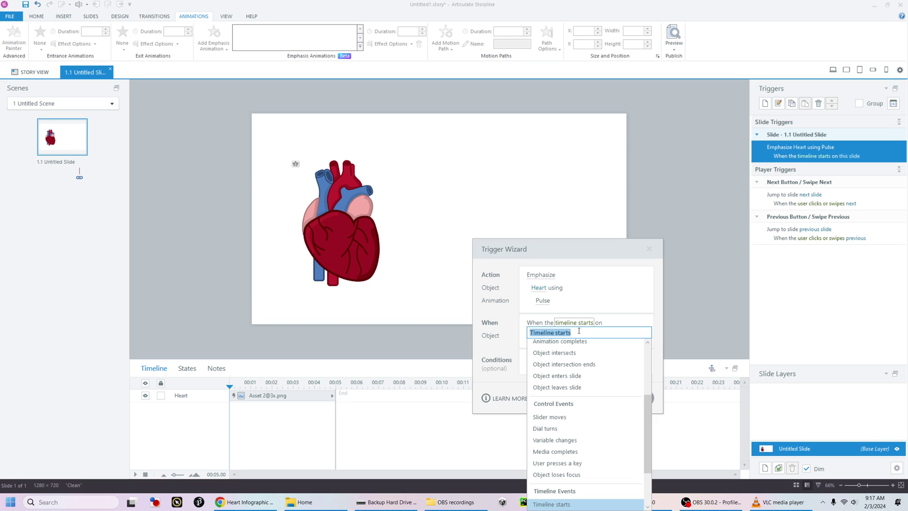
{"action": "scroll", "coordinate": [572, 419], "scroll_direction": "down", "scroll_amount": 1}
{"action": "scroll", "coordinate": [581, 407], "scroll_direction": "up", "scroll_amount": 2}
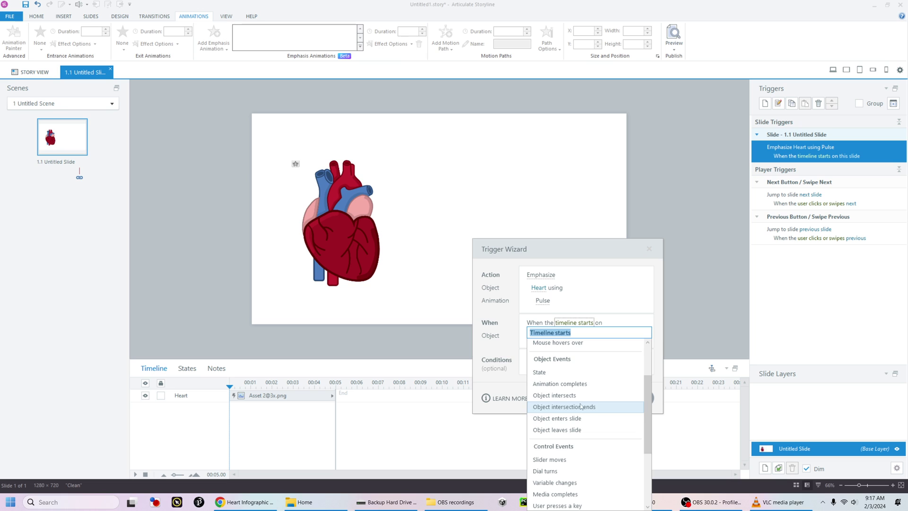
{"action": "left_click", "coordinate": [566, 384]}
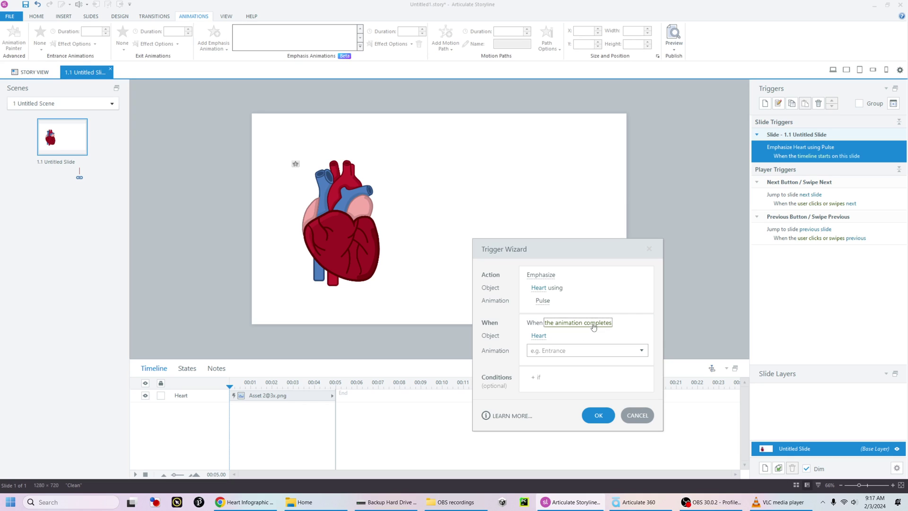
{"action": "left_click", "coordinate": [587, 350]}
{"action": "left_click", "coordinate": [559, 392]}
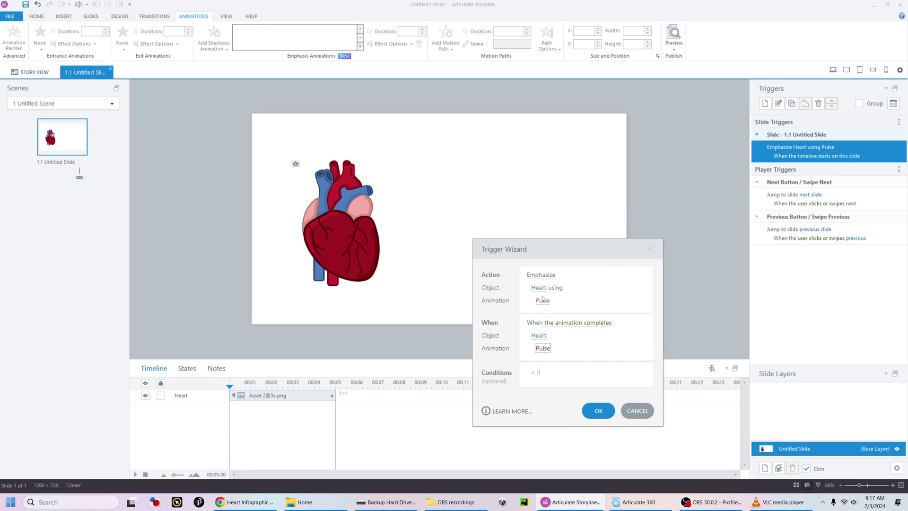
{"action": "left_click", "coordinate": [598, 410]}
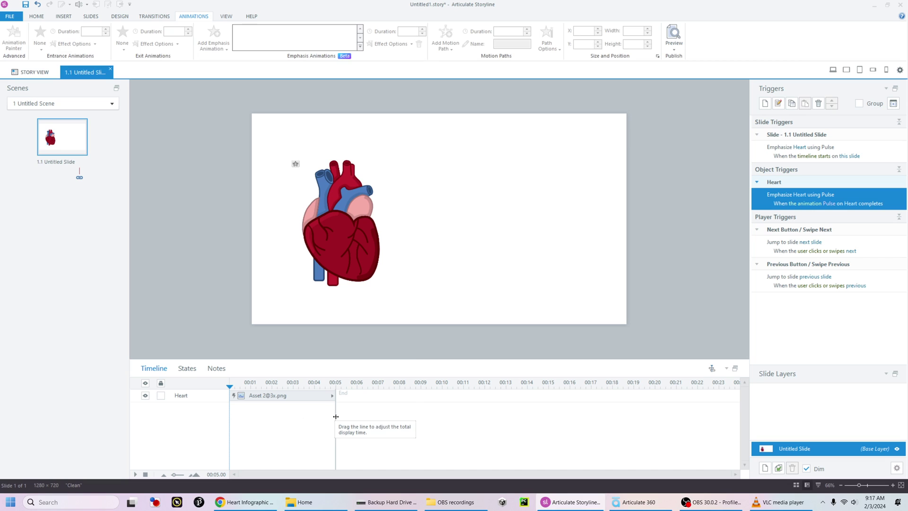
Shorten the slide timeline to 3.50 seconds and preview the looping pulse
{"action": "left_click_drag", "start_coordinate": [335, 396], "coordinate": [304, 395]}
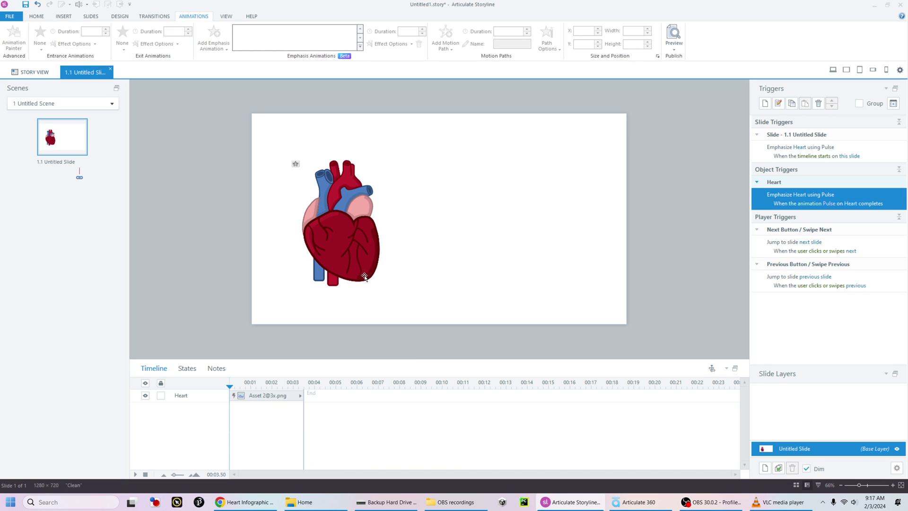
{"action": "key", "text": "F12"}
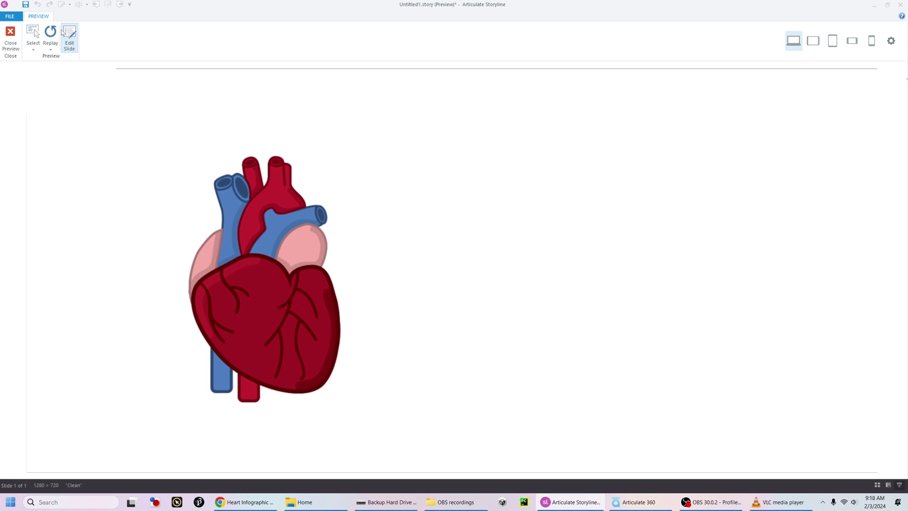
{"action": "left_click", "coordinate": [10, 37]}
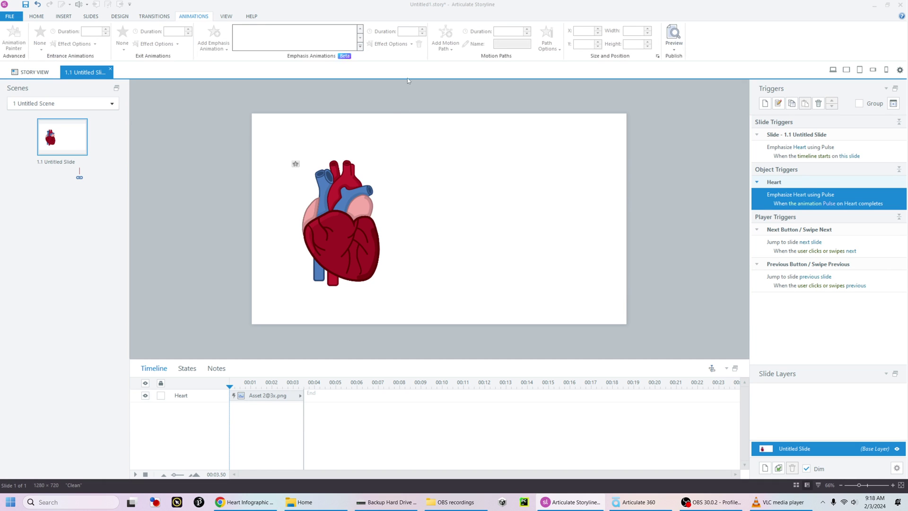
Set the heart's Pulse duration to 04.00 seconds, extend the slide timeline to about 3.75 seconds, and preview the slide
{"action": "left_click", "coordinate": [357, 194]}
{"action": "left_click", "coordinate": [422, 30]}
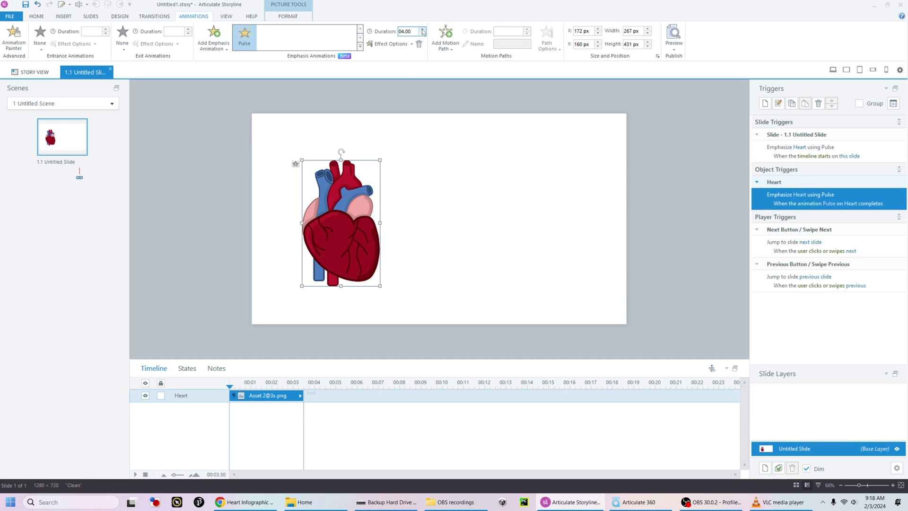
{"action": "left_click_drag", "start_coordinate": [304, 412], "coordinate": [310, 411]}
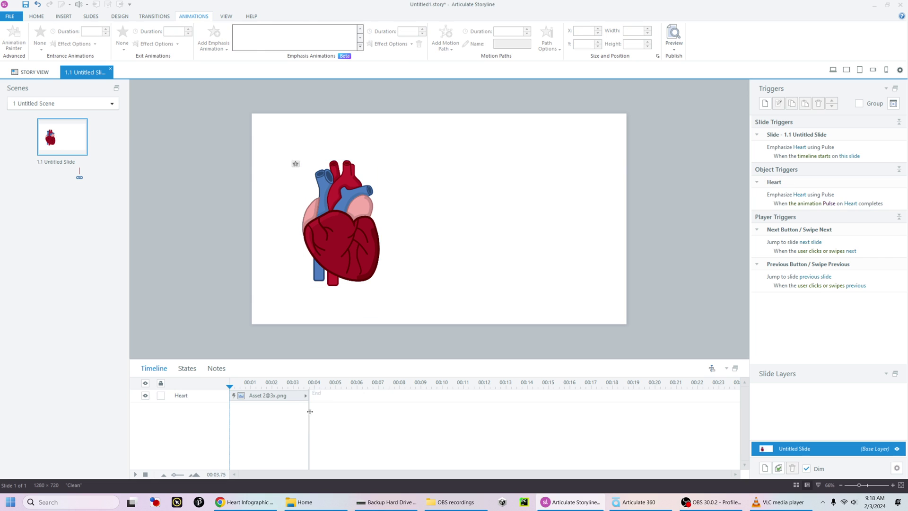
{"action": "key", "text": "F12"}
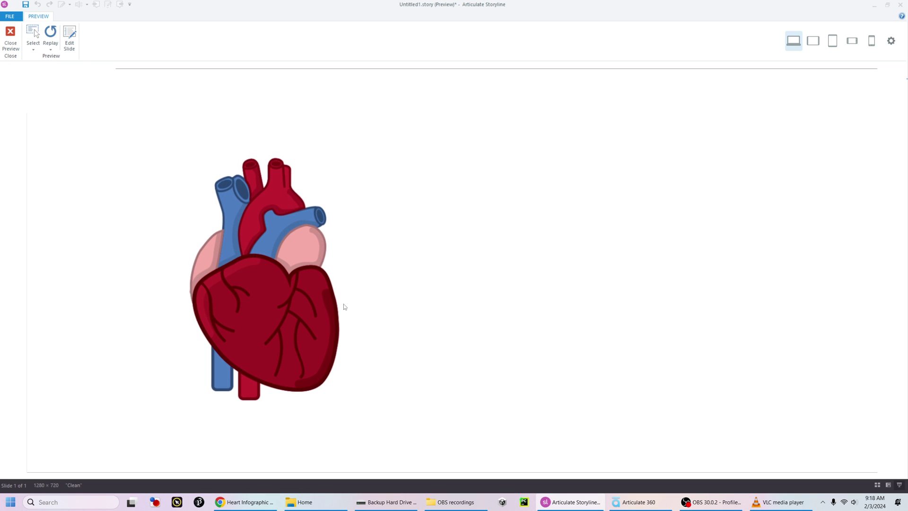
{"action": "left_click", "coordinate": [10, 34]}
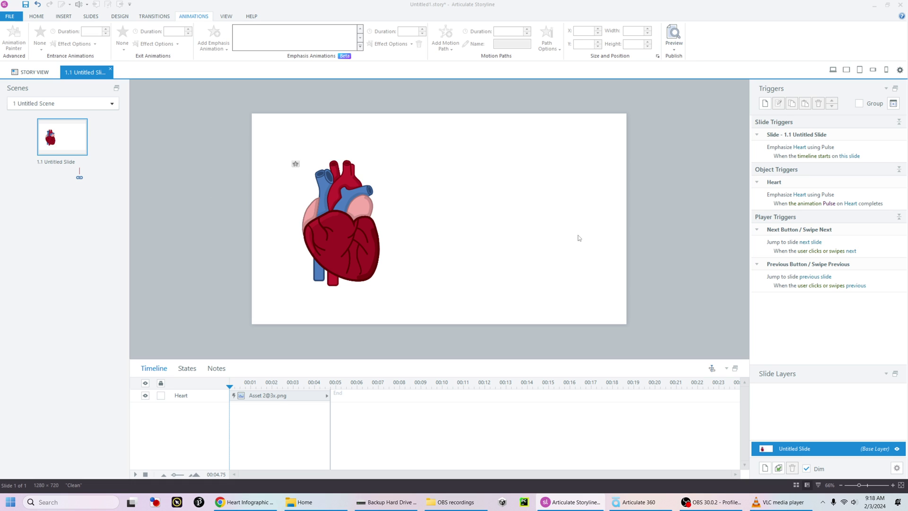
Format the slide background with a solid mint-green fill, #91D3CB, sampled with the eyedropper
{"action": "right_click", "coordinate": [614, 197]}
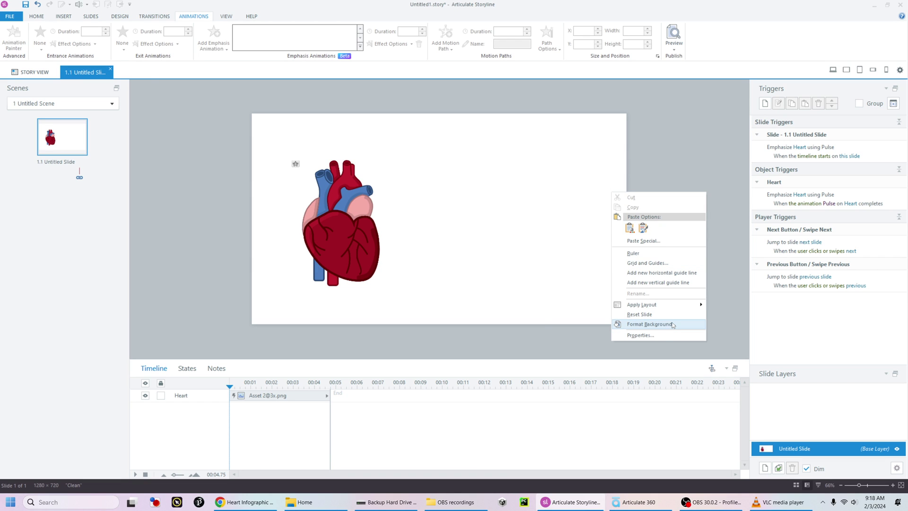
{"action": "left_click", "coordinate": [649, 324]}
{"action": "left_click", "coordinate": [473, 220]}
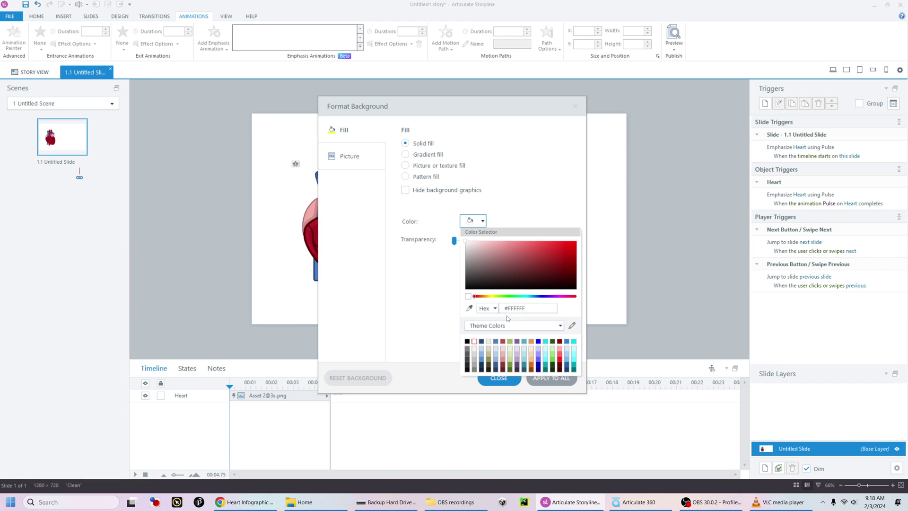
{"action": "left_click", "coordinate": [470, 308]}
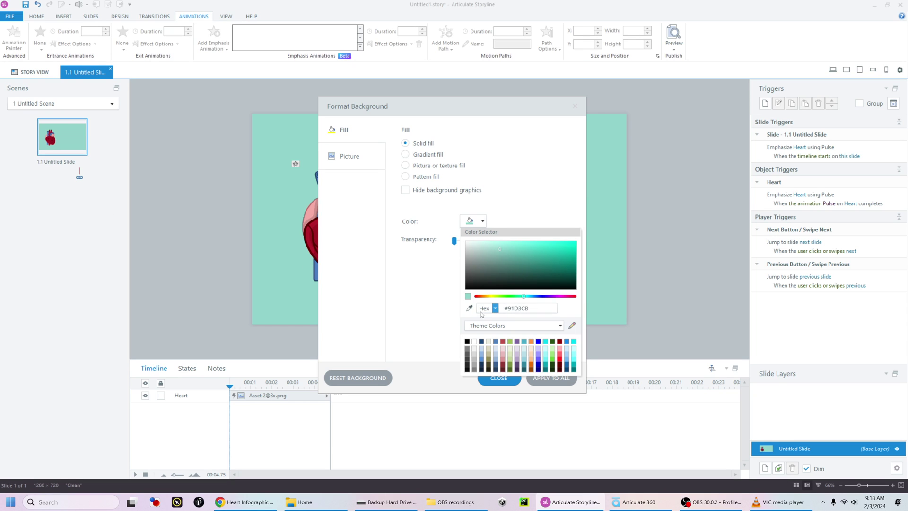
{"action": "left_click", "coordinate": [448, 318]}
{"action": "left_click", "coordinate": [482, 221]}
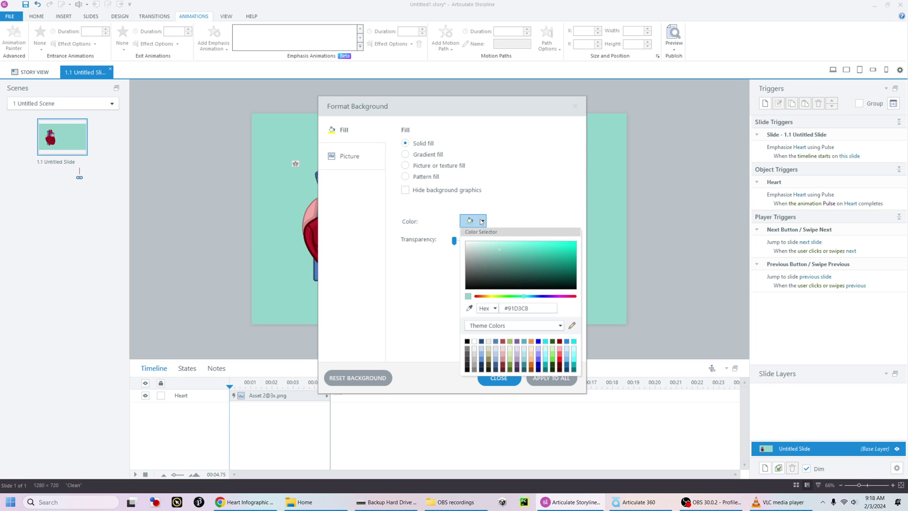
{"action": "left_click", "coordinate": [400, 321]}
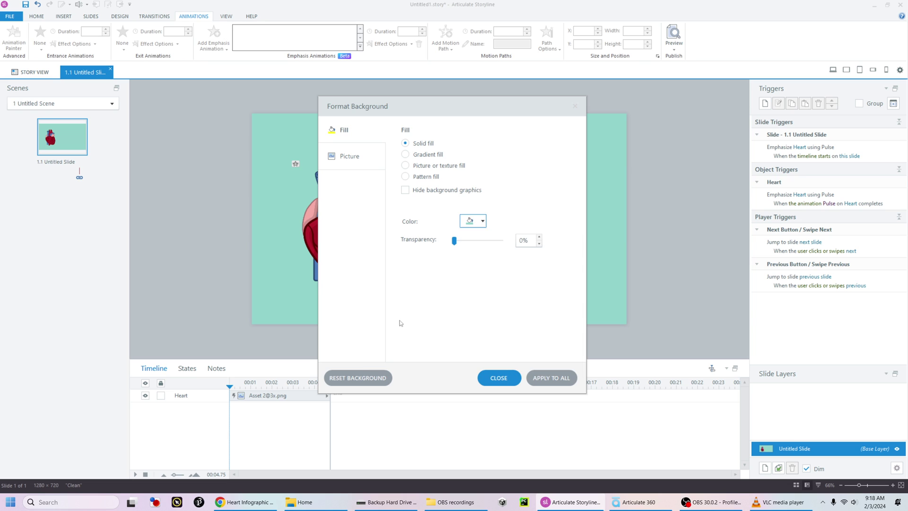
{"action": "left_click", "coordinate": [504, 383]}
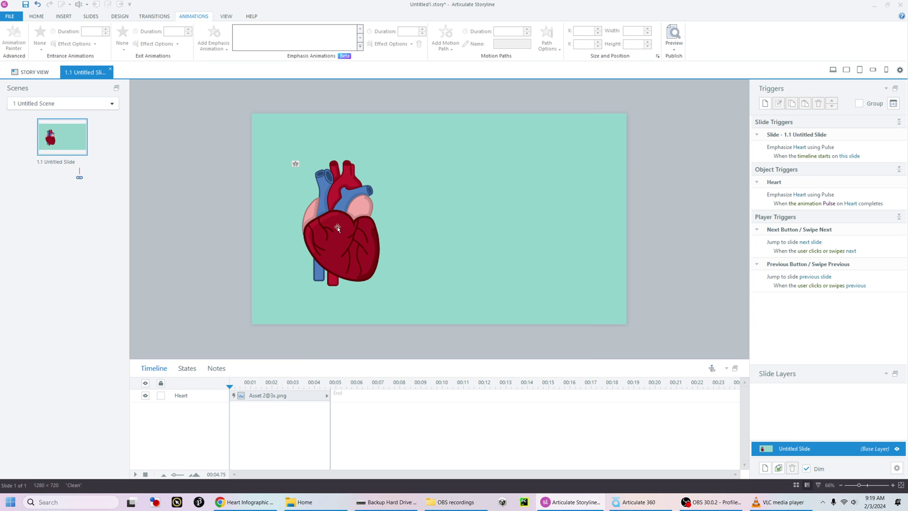
Move the heart down to about Y 192 px and enlarge it slightly, keeping its proportions
{"action": "left_click", "coordinate": [359, 245]}
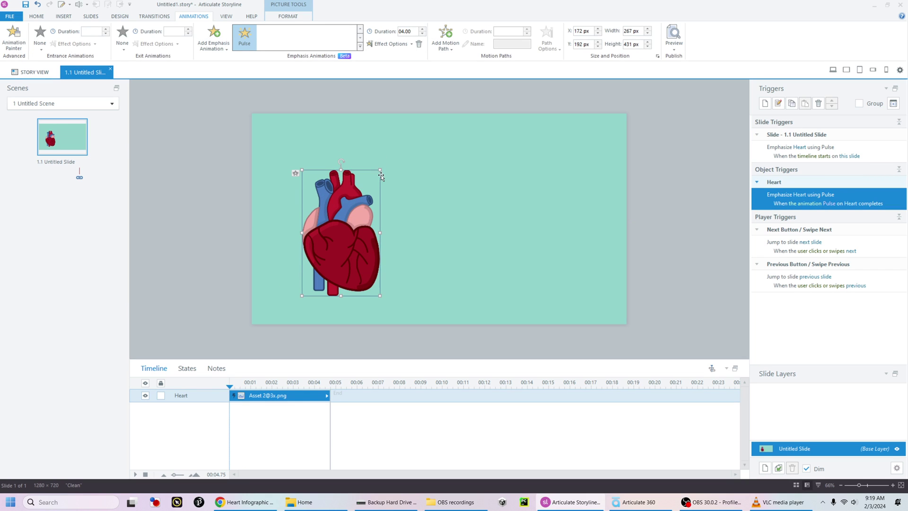
{"action": "left_click_drag", "start_coordinate": [381, 170], "coordinate": [390, 154]}
{"action": "left_click", "coordinate": [220, 268]}
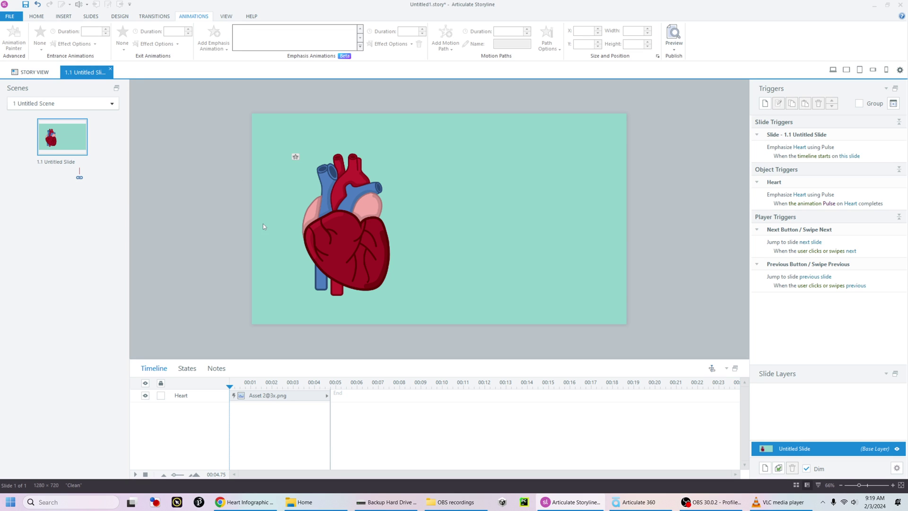
Draw a large rectangle over the slide, leaving a narrow, even margin along all four edges
{"action": "left_click", "coordinate": [65, 17]}
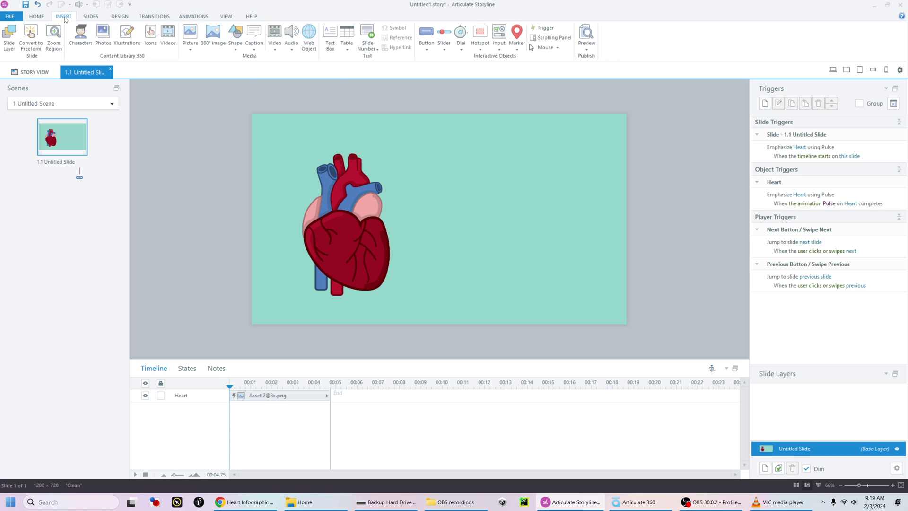
{"action": "left_click", "coordinate": [235, 43]}
{"action": "left_click", "coordinate": [246, 81]}
{"action": "left_click_drag", "start_coordinate": [264, 124], "coordinate": [613, 313]}
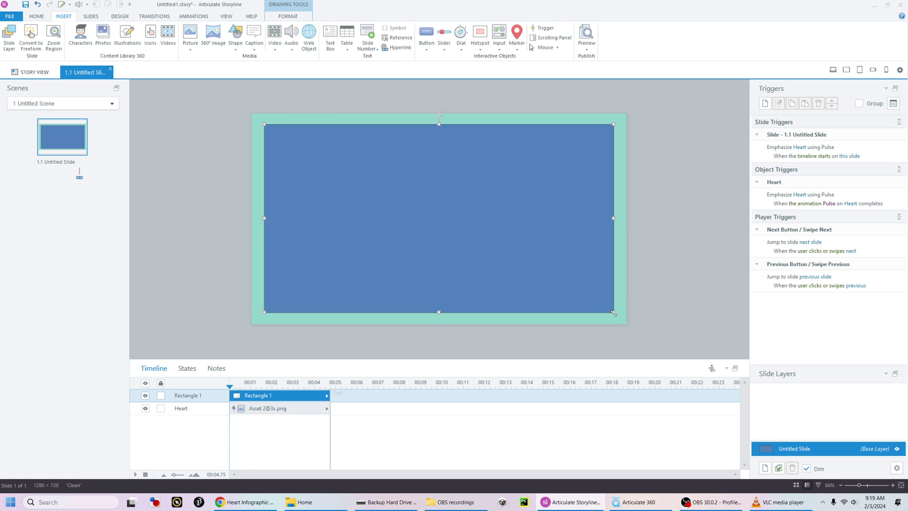
Format the large rectangle with no fill so only its outline frames the slide
{"action": "right_click", "coordinate": [557, 188]}
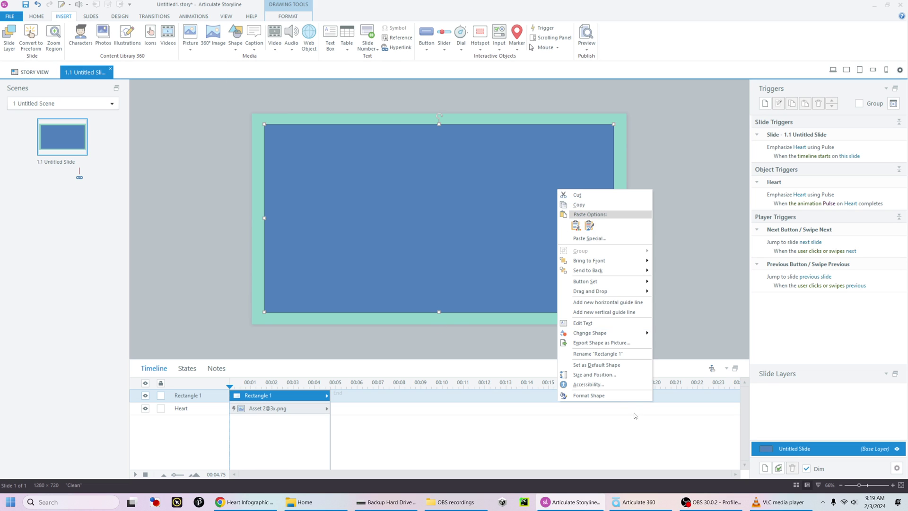
{"action": "left_click", "coordinate": [613, 399]}
{"action": "left_click_drag", "start_coordinate": [481, 107], "coordinate": [790, 94]}
{"action": "left_click", "coordinate": [716, 131]}
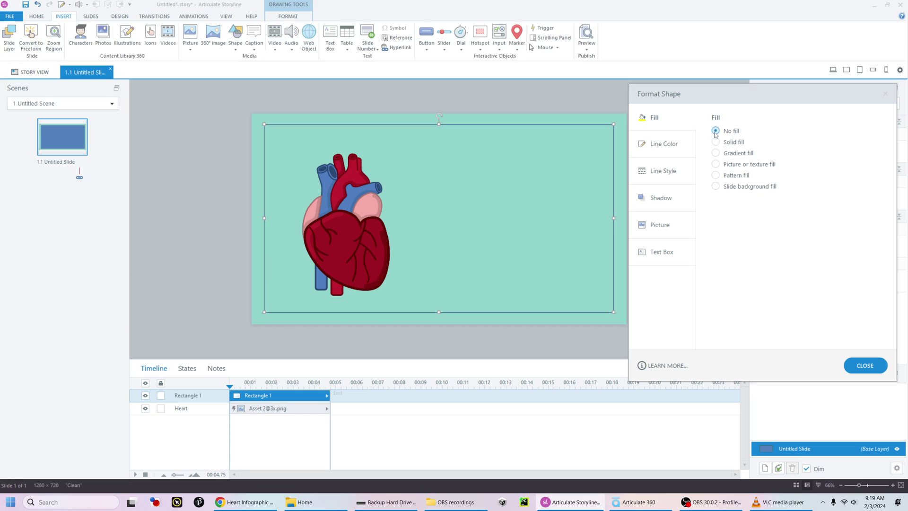
Thicken the frame rectangle's outline to a width of 21 px
{"action": "left_click", "coordinate": [663, 145]}
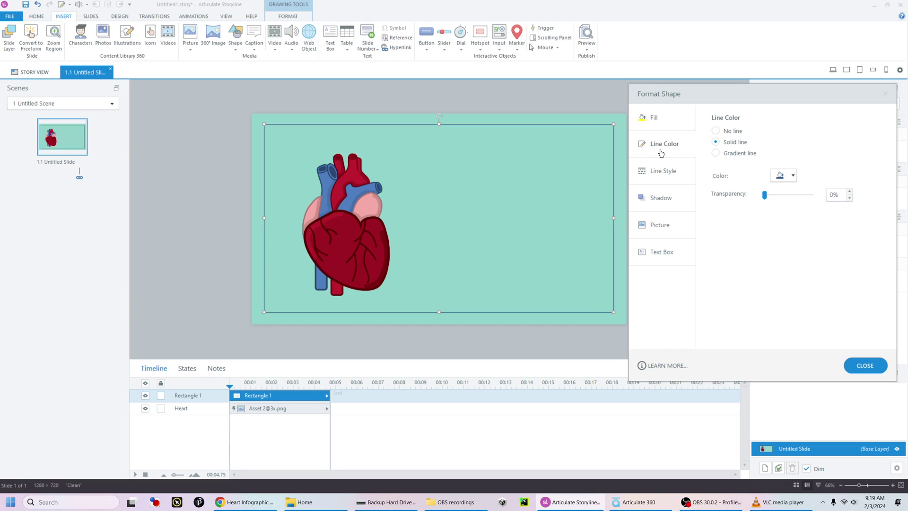
{"action": "left_click", "coordinate": [675, 171]}
{"action": "left_click_drag", "start_coordinate": [795, 131], "coordinate": [795, 131]}
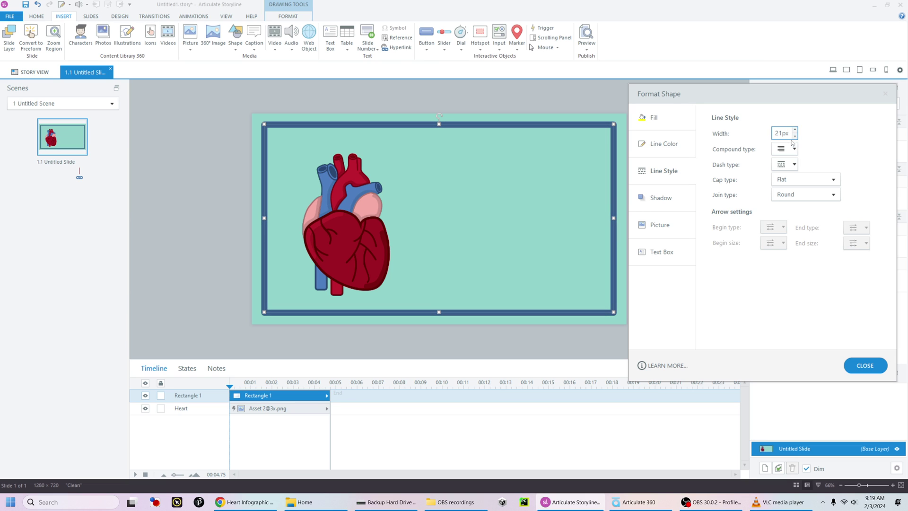
{"action": "left_click", "coordinate": [137, 149]}
{"action": "left_click", "coordinate": [326, 126]}
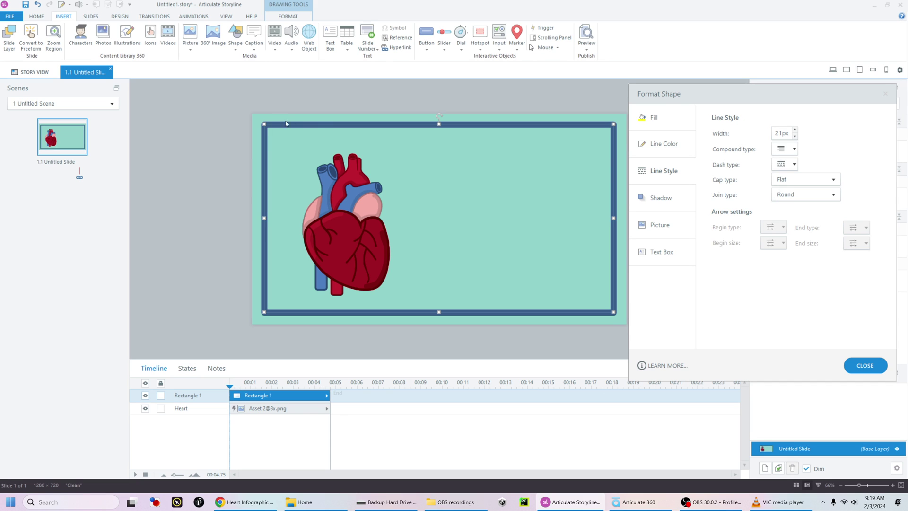
Give the frame's outline a Miter join type and a Square cap type
{"action": "left_click", "coordinate": [828, 194]}
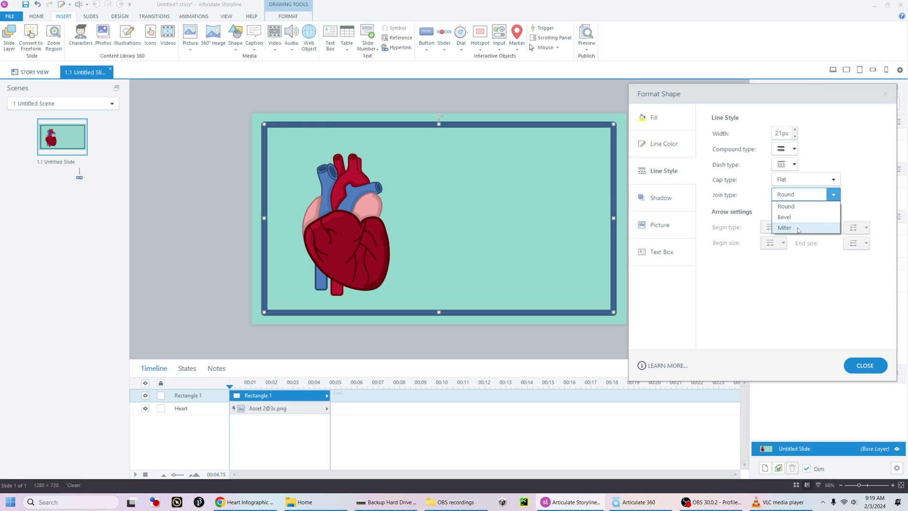
{"action": "left_click", "coordinate": [799, 229]}
{"action": "left_click", "coordinate": [812, 179]}
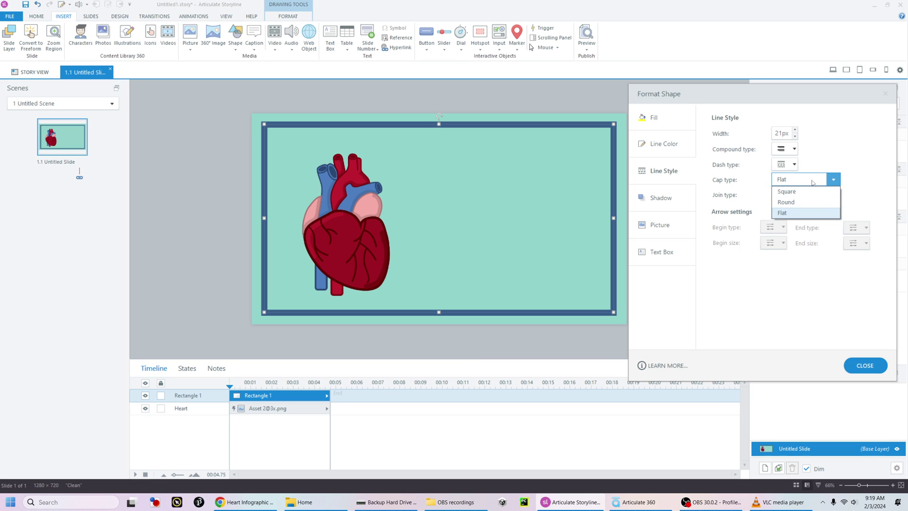
{"action": "left_click", "coordinate": [806, 192]}
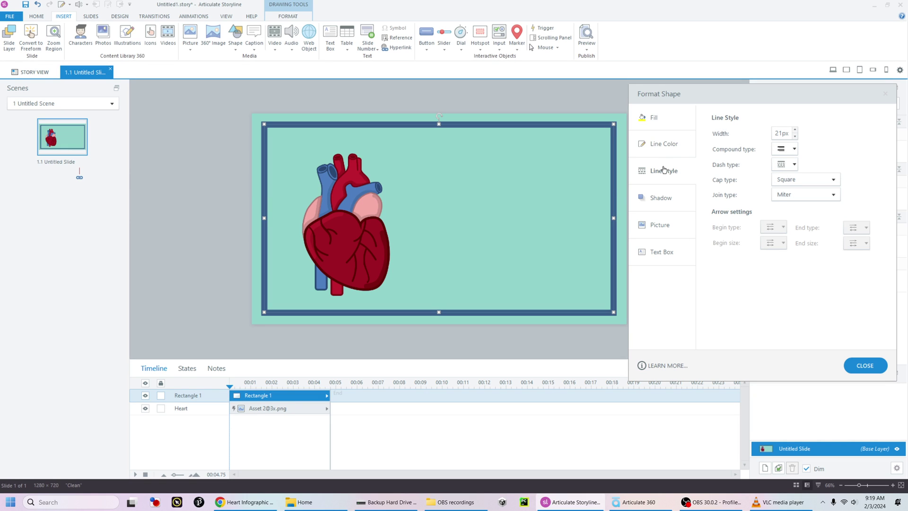
Recolor the frame's solid outline to a dark muted green sampled with the eyedropper
{"action": "left_click", "coordinate": [668, 142]}
{"action": "left_click", "coordinate": [786, 176]}
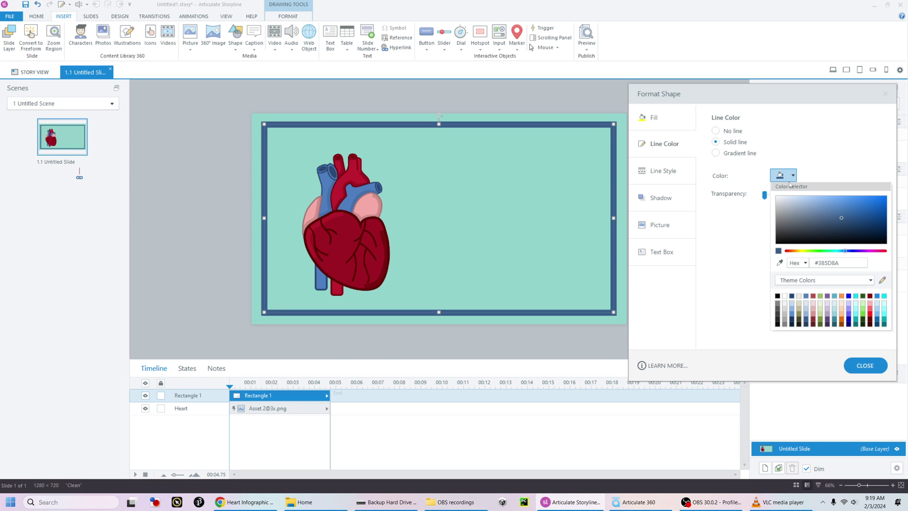
{"action": "left_click", "coordinate": [780, 263]}
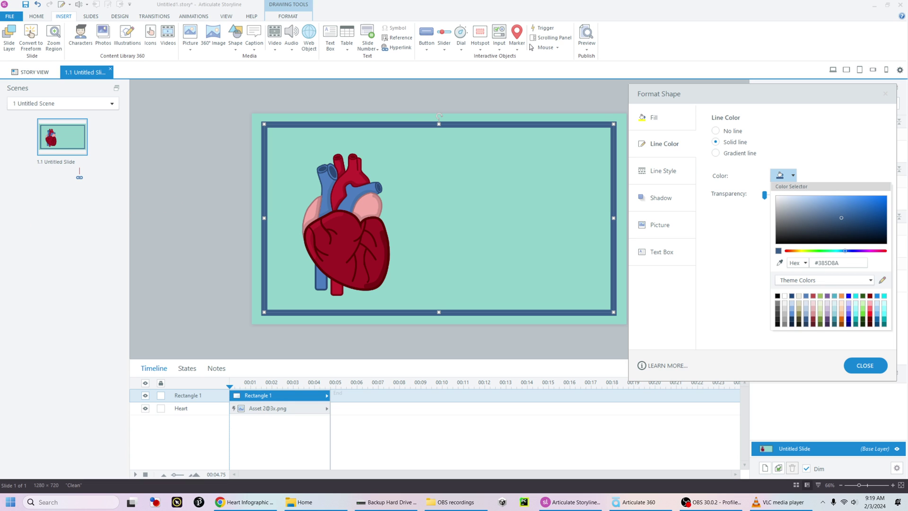
{"action": "left_click", "coordinate": [875, 378]}
{"action": "left_click", "coordinate": [866, 366]}
{"action": "left_click", "coordinate": [660, 250]}
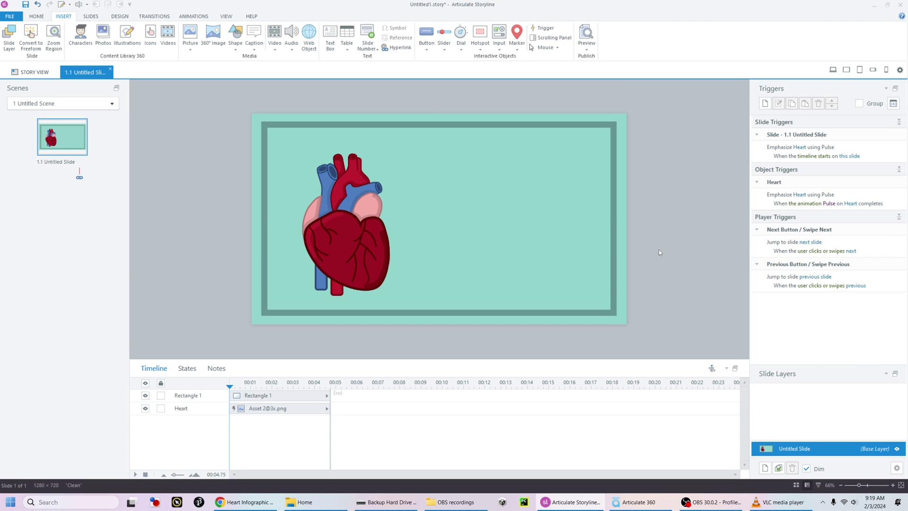
Place the frame rectangle behind the heart in the stacking order and shrink the heart slightly, keeping its proportions
{"action": "left_click", "coordinate": [265, 395]}
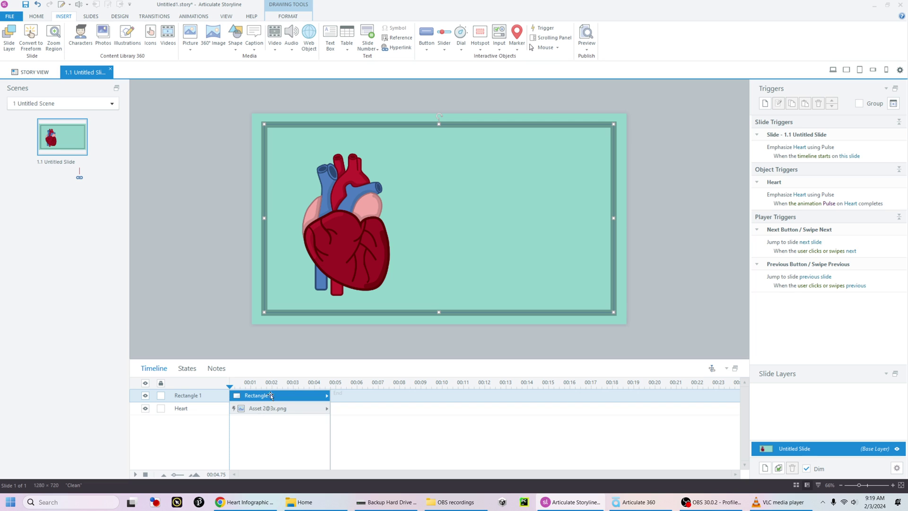
{"action": "left_click_drag", "start_coordinate": [271, 396], "coordinate": [260, 410]}
{"action": "left_click", "coordinate": [359, 199]}
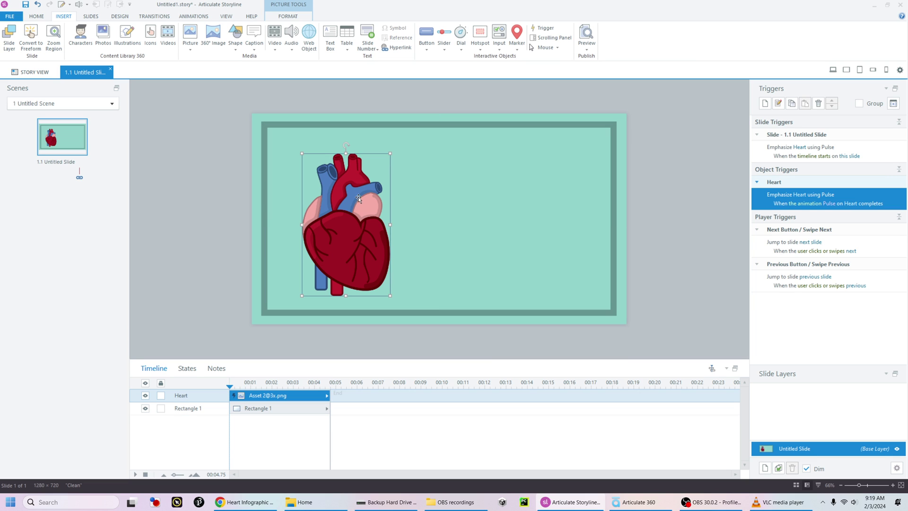
{"action": "mouse_move", "coordinate": [391, 154]}
{"action": "left_mouse_down"}
{"action": "mouse_move", "coordinate": [405, 167]}
{"action": "mouse_move", "coordinate": [383, 156]}
{"action": "left_mouse_up"}
{"action": "left_click_drag", "start_coordinate": [353, 246], "coordinate": [351, 244]}
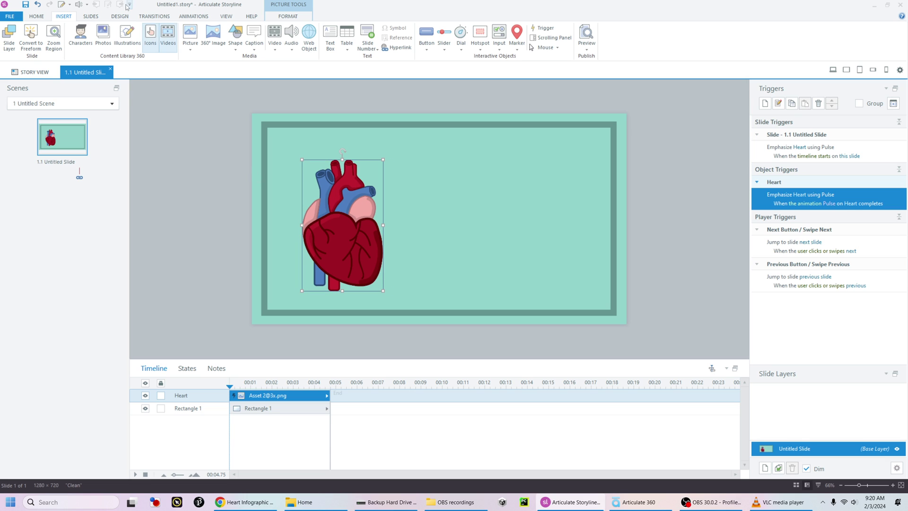
Draw a rectangle about 569 by 99 px over the middle of the frame's top edge and center it horizontally on the slide
{"action": "left_click", "coordinate": [235, 42]}
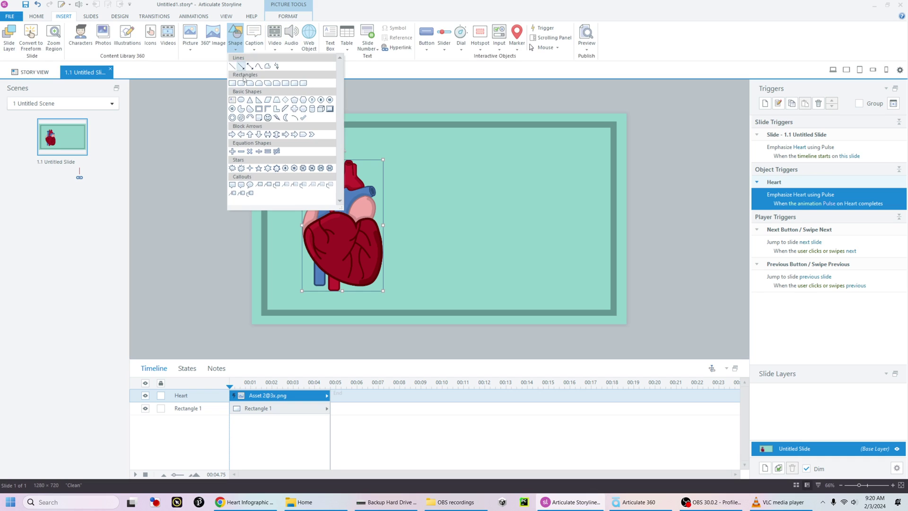
{"action": "left_click", "coordinate": [232, 84]}
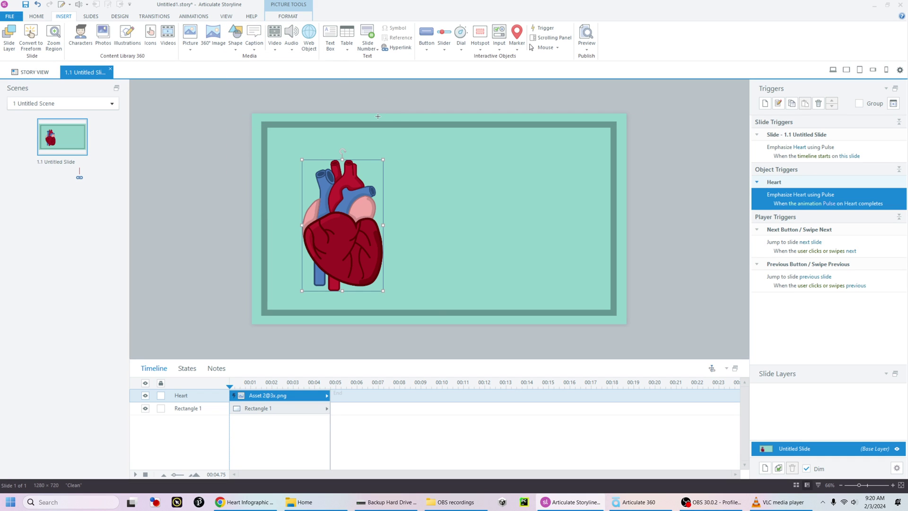
{"action": "mouse_move", "coordinate": [378, 117]}
{"action": "left_mouse_down"}
{"action": "mouse_move", "coordinate": [519, 136]}
{"action": "mouse_move", "coordinate": [545, 149]}
{"action": "left_mouse_up"}
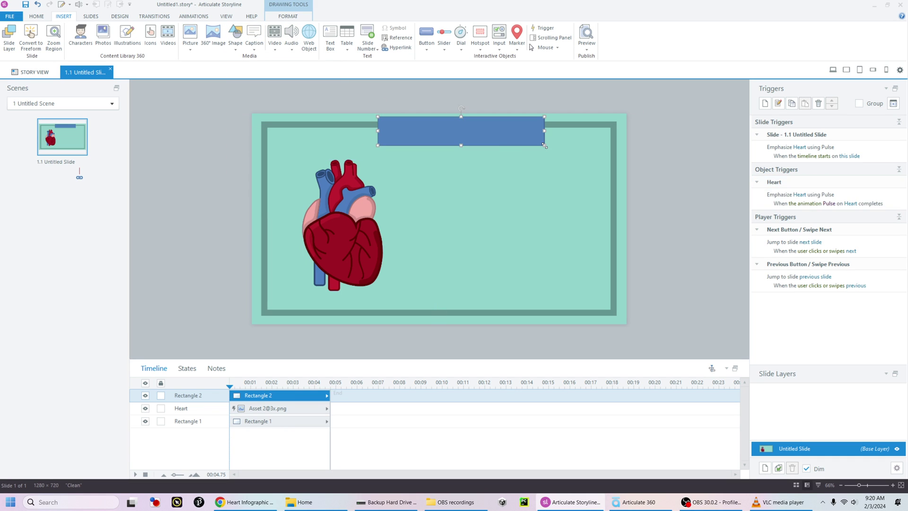
{"action": "left_click_drag", "start_coordinate": [487, 139], "coordinate": [462, 141]}
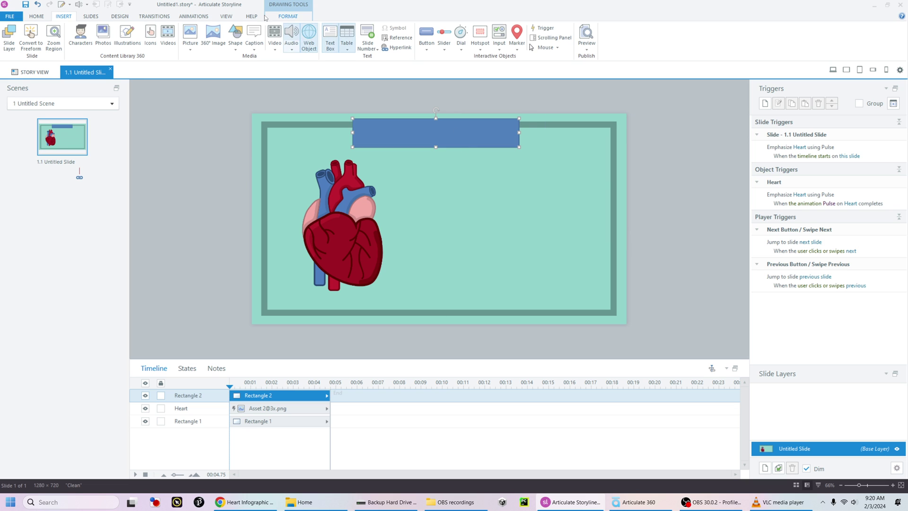
{"action": "left_click", "coordinate": [288, 16]}
{"action": "left_click", "coordinate": [457, 33]}
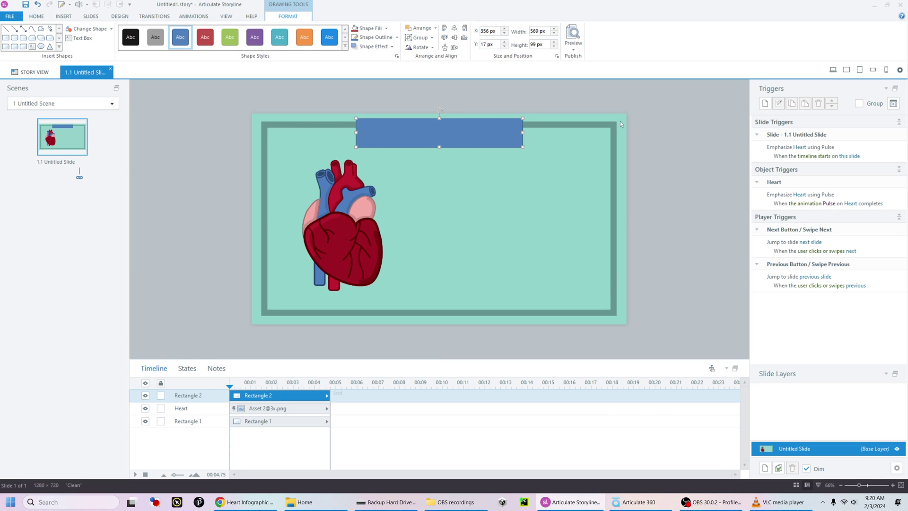
Fill the small rectangle with the slide's mint green, #91D3CB, using the eyedropper, and remove its outline to leave a gap in the frame
{"action": "double_click", "coordinate": [375, 140]}
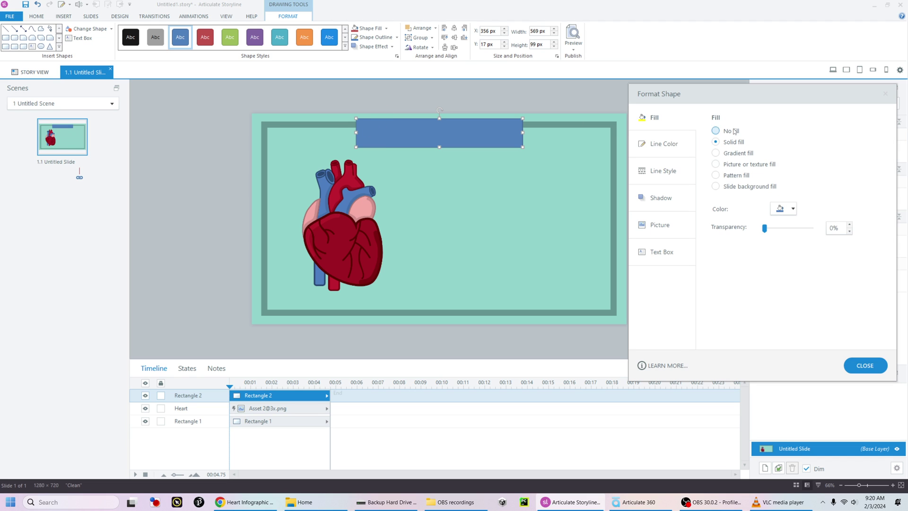
{"action": "left_click", "coordinate": [774, 211]}
{"action": "left_click", "coordinate": [780, 295]}
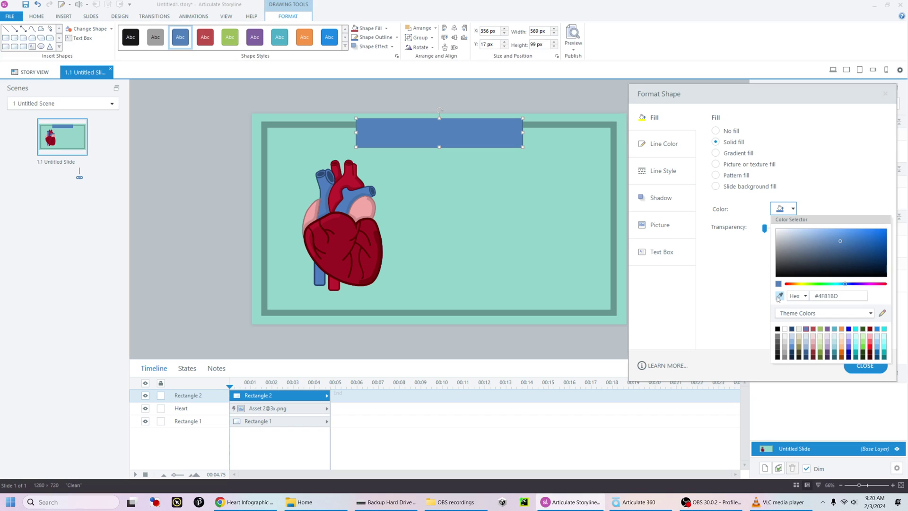
{"action": "left_click", "coordinate": [526, 203]}
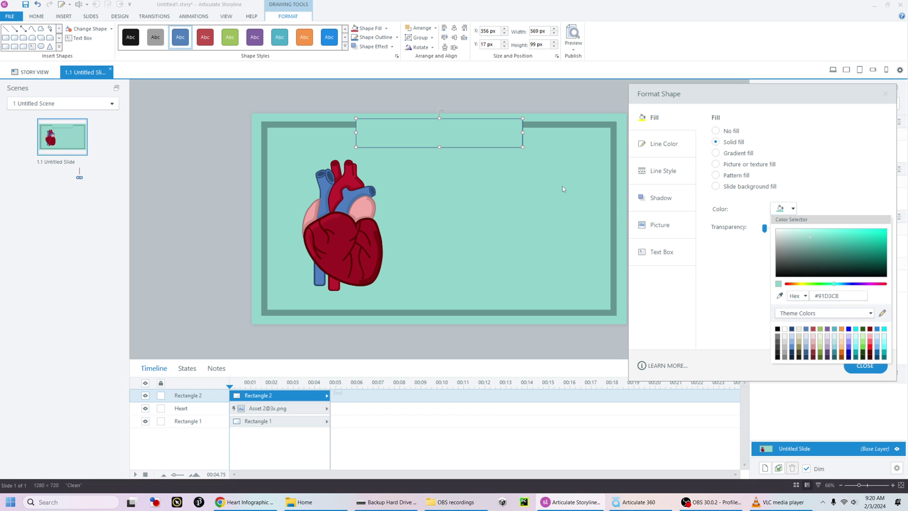
{"action": "left_click", "coordinate": [665, 145]}
{"action": "left_click", "coordinate": [664, 145]}
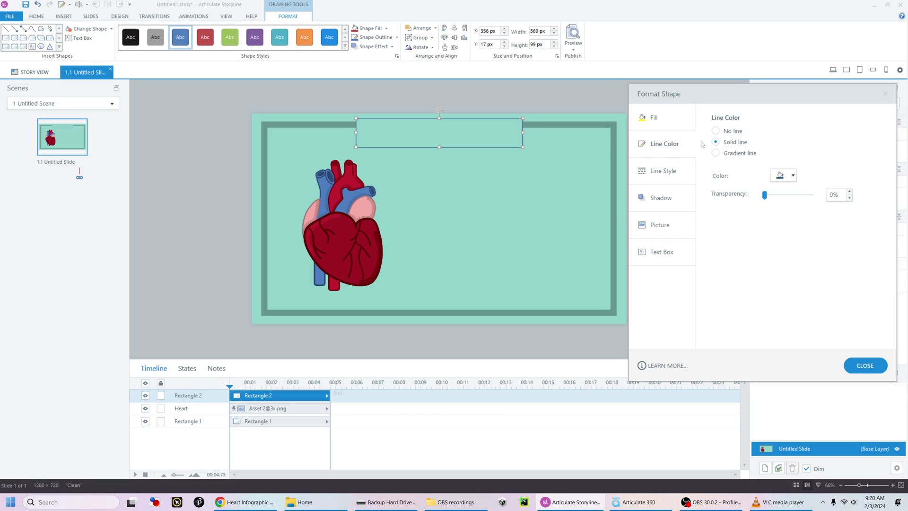
{"action": "left_click", "coordinate": [716, 131]}
{"action": "left_click", "coordinate": [865, 365]}
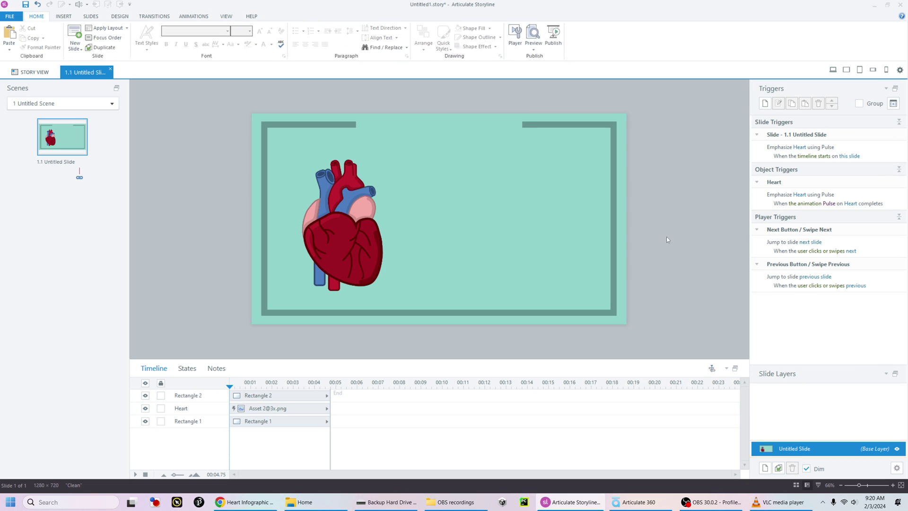
{"action": "left_click", "coordinate": [408, 119]}
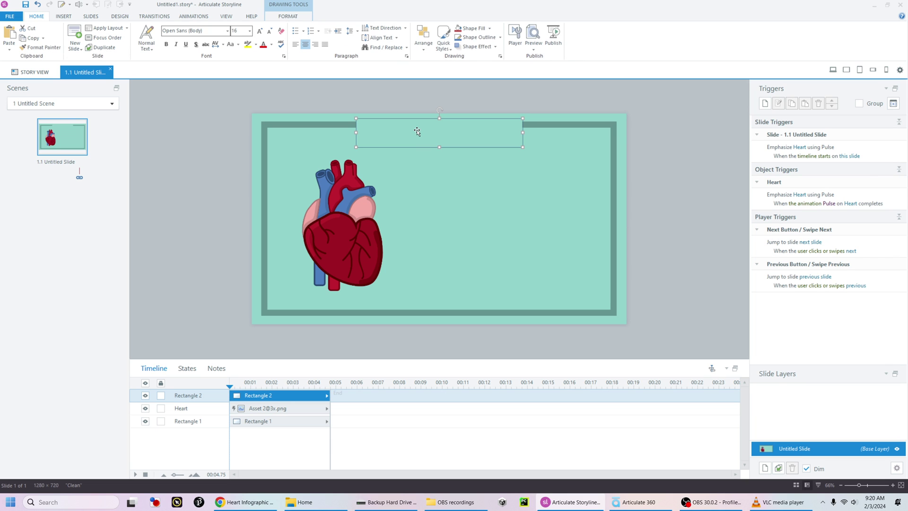
{"action": "left_click", "coordinate": [458, 93]}
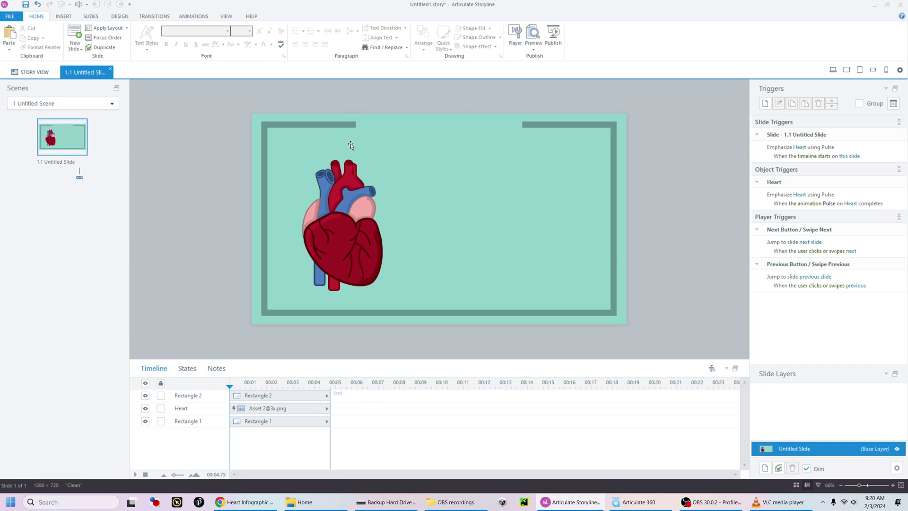
Insert a text box across the gap in the frame's top edge, with placeholder text in it
{"action": "left_click", "coordinate": [63, 17]}
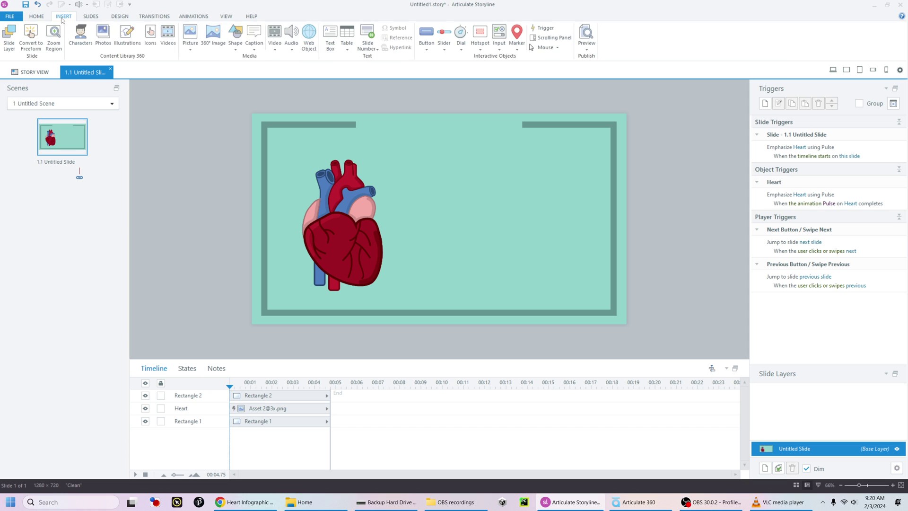
{"action": "left_click", "coordinate": [338, 50]}
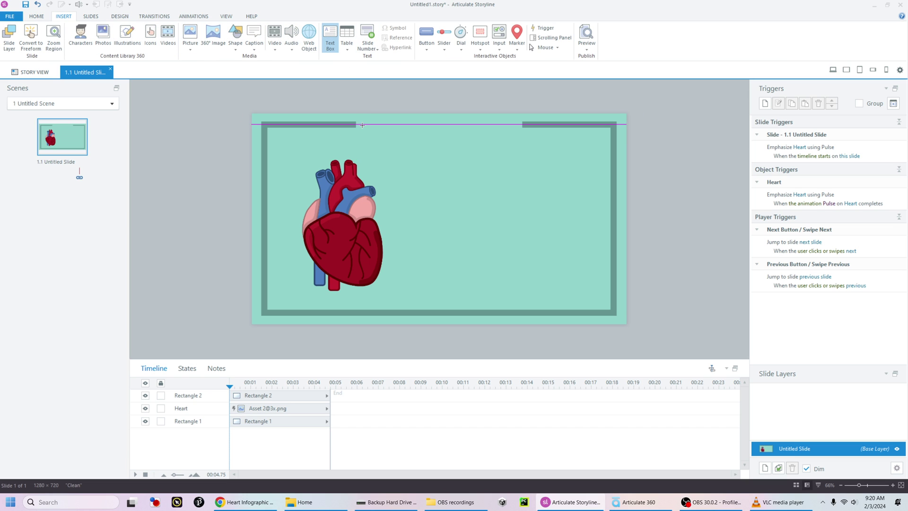
{"action": "left_click_drag", "start_coordinate": [361, 121], "coordinate": [518, 152]}
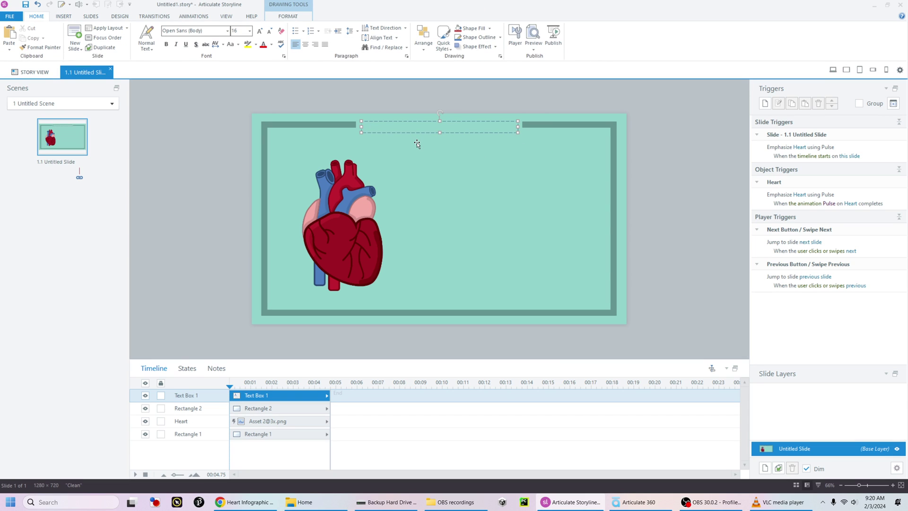
{"action": "type", "text": "asdfasdfs"}
{"action": "key", "text": "ctrl+a"}
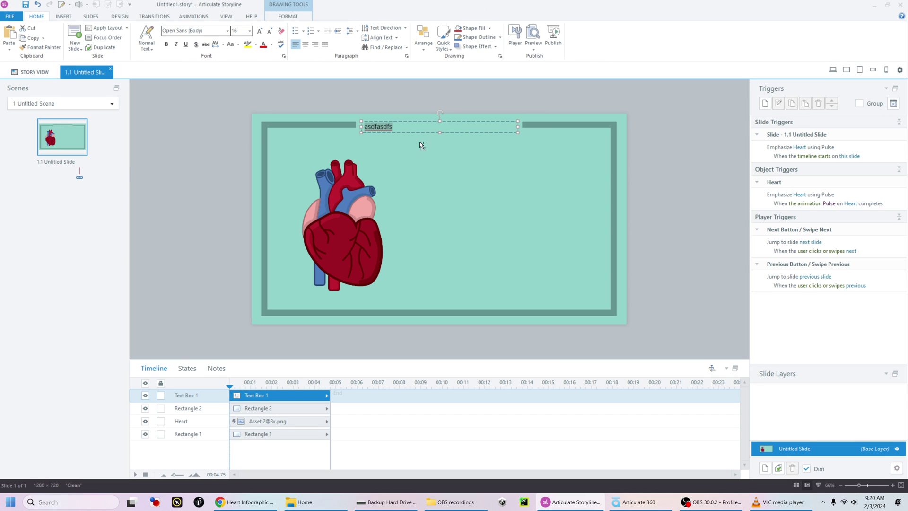
Center the placeholder text and set its font to Bebas Neue
{"action": "left_click", "coordinate": [305, 44]}
{"action": "left_click", "coordinate": [197, 30]}
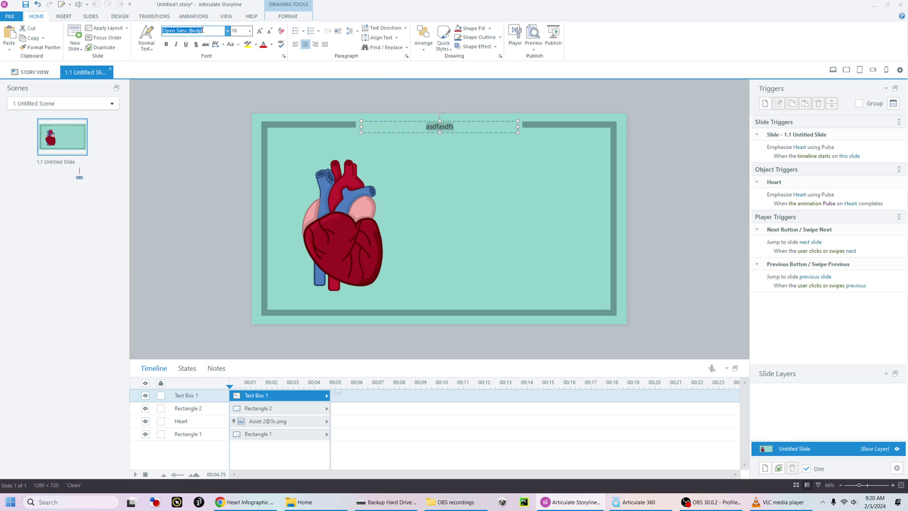
{"action": "type", "text": "Beba"}
{"action": "type", "text": "s Neue"}
{"action": "key", "text": "Down"}
{"action": "key", "text": "Return"}
Replace the placeholder text with the title "PARTS OF THE HEART"
{"action": "left_click", "coordinate": [436, 126]}
{"action": "type", "text": "PARTS OF THE "}
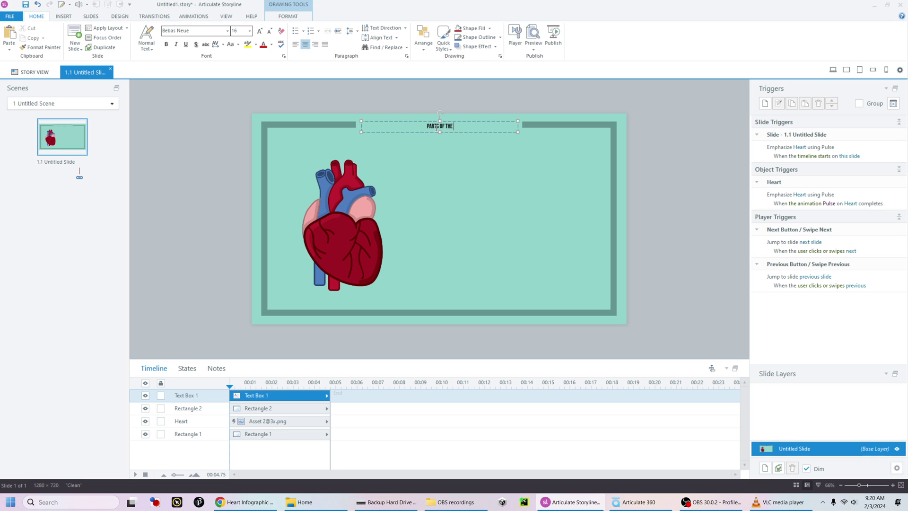
{"action": "type", "text": "HEAT"}
{"action": "key", "text": "ctrl+a"}
{"action": "key", "text": "End"}
{"action": "key", "text": "Left"}
{"action": "type", "text": "R"}
Increase the title's font size to 60
{"action": "key", "text": "ctrl+a"}
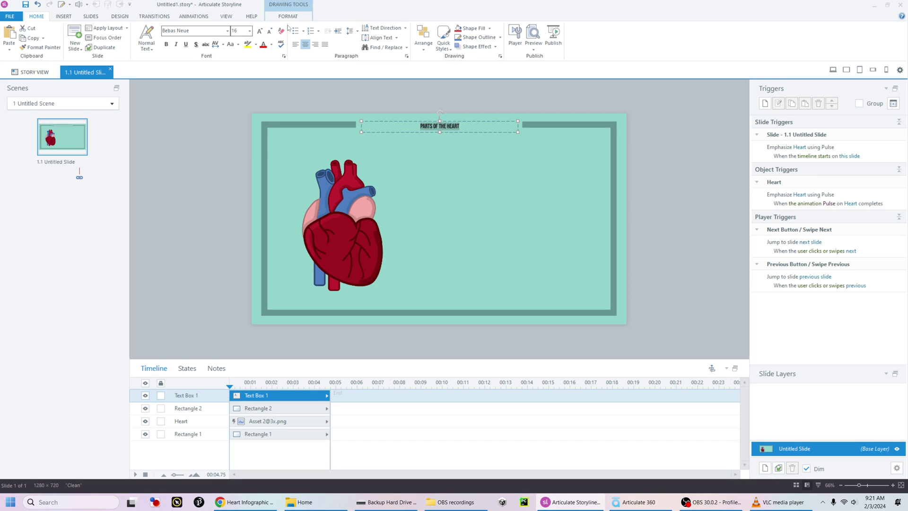
{"action": "left_click", "coordinate": [260, 32]}
{"action": "left_click", "coordinate": [259, 31]}
{"action": "left_click", "coordinate": [259, 32]}
{"action": "left_click", "coordinate": [259, 31]}
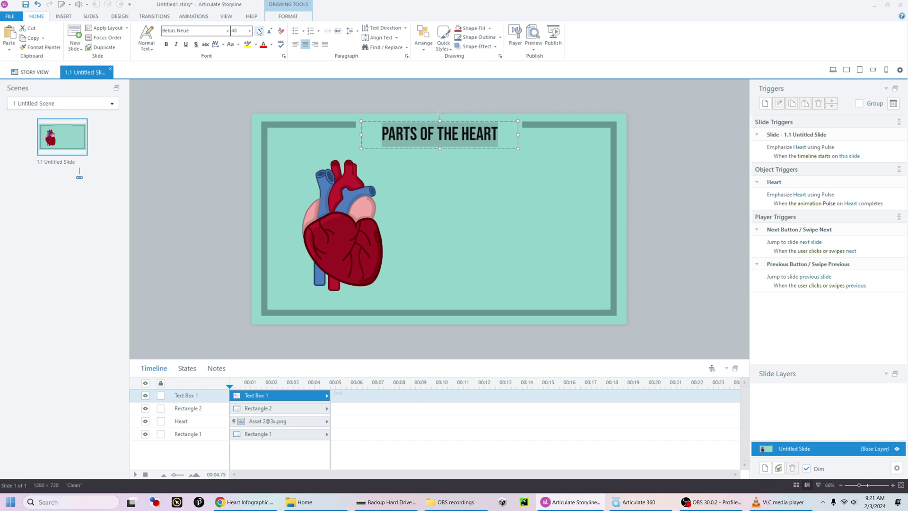
{"action": "left_click", "coordinate": [259, 32]}
{"action": "left_click", "coordinate": [259, 32]}
{"action": "left_click", "coordinate": [489, 114]}
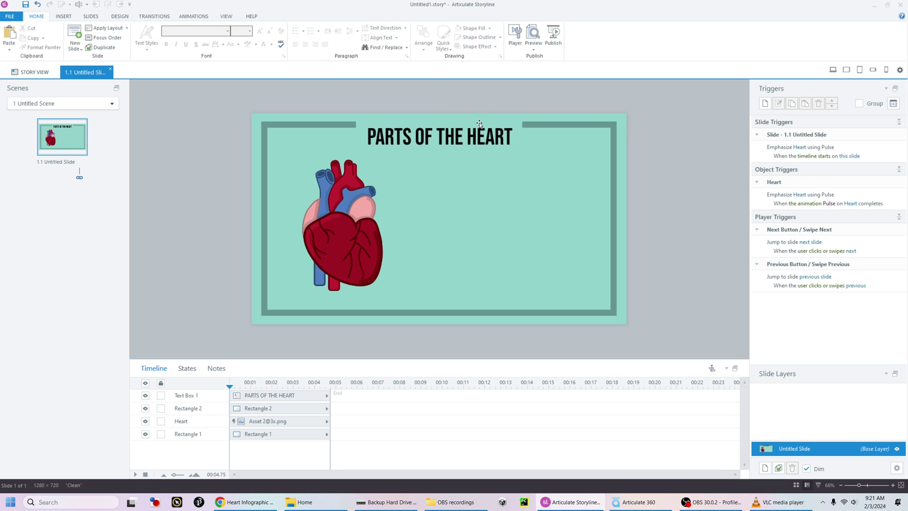
Nudge the title text box slightly upward within the gap in the frame
{"action": "left_click", "coordinate": [480, 124]}
{"action": "key", "text": "Up"}
{"action": "key", "text": "Up"}
{"action": "key", "text": "Up"}
{"action": "key", "text": "Up"}
{"action": "key", "text": "Up"}
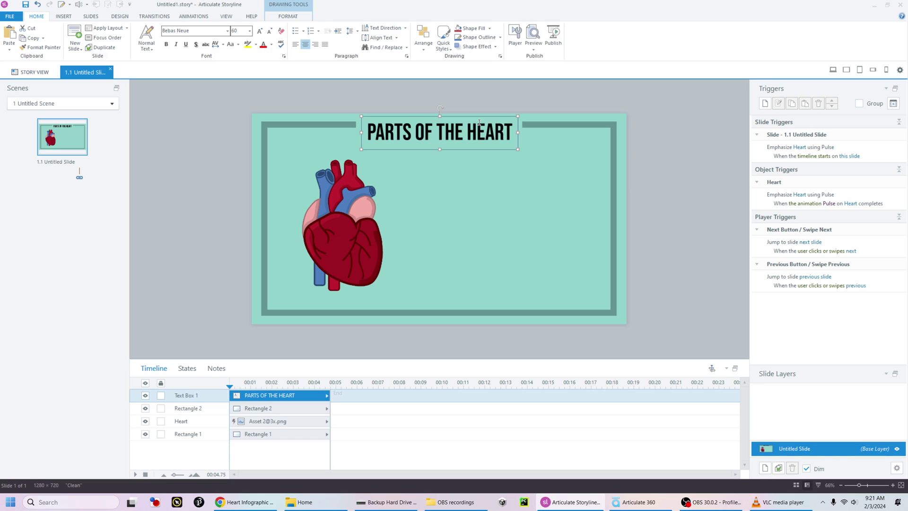
Lower the top edge of the frame rectangle slightly so it lines up with the middle of the title text
{"action": "left_click", "coordinate": [601, 129]}
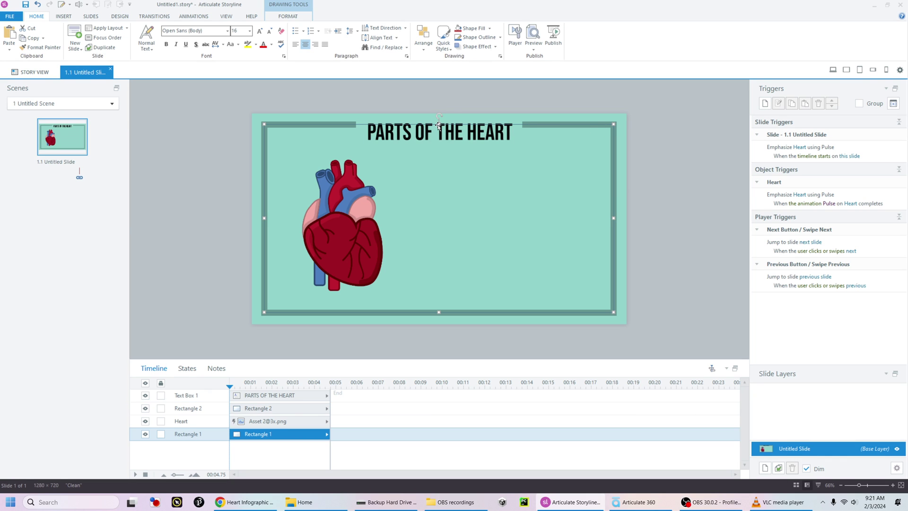
{"action": "left_click_drag", "start_coordinate": [439, 124], "coordinate": [439, 131]}
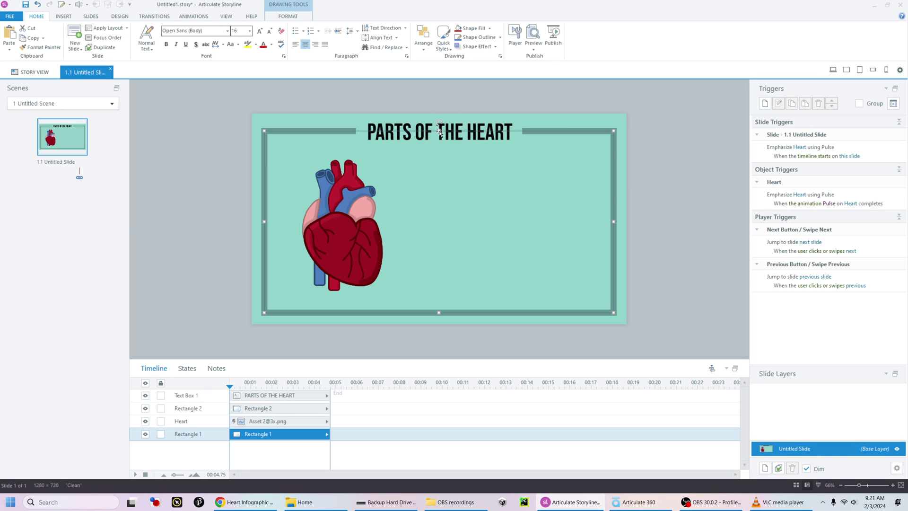
{"action": "left_click", "coordinate": [707, 140]}
Recolor the "PARTS OF THE HEART" title dark red (#5A0002), sampled from the heart illustration's outline
{"action": "triple_click", "coordinate": [432, 138]}
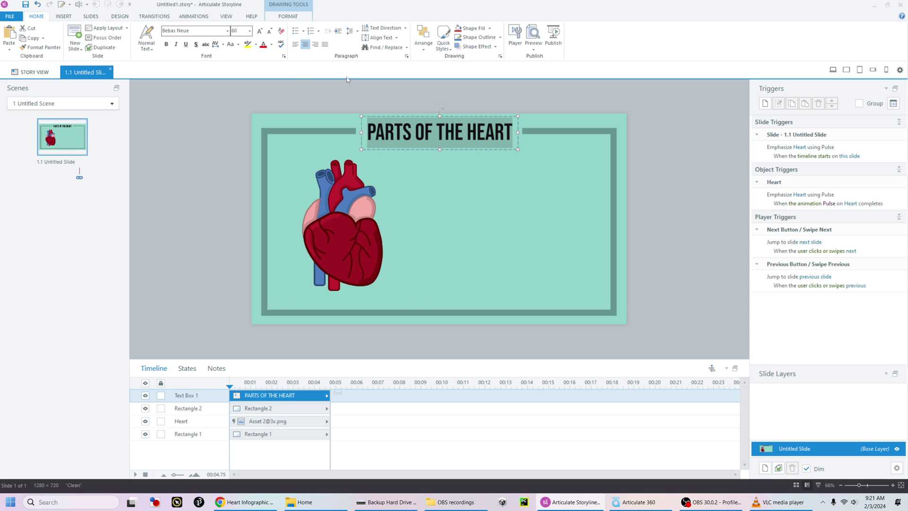
{"action": "left_click", "coordinate": [272, 45]}
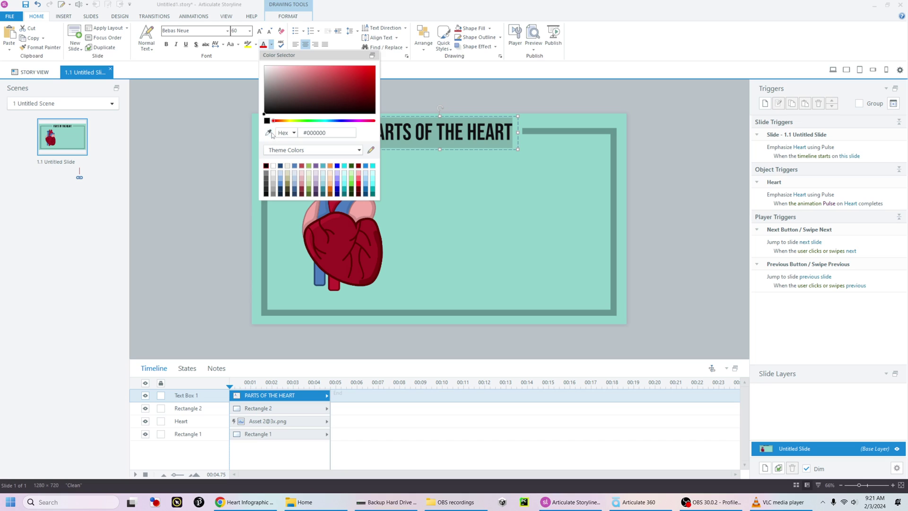
{"action": "left_click", "coordinate": [370, 215]}
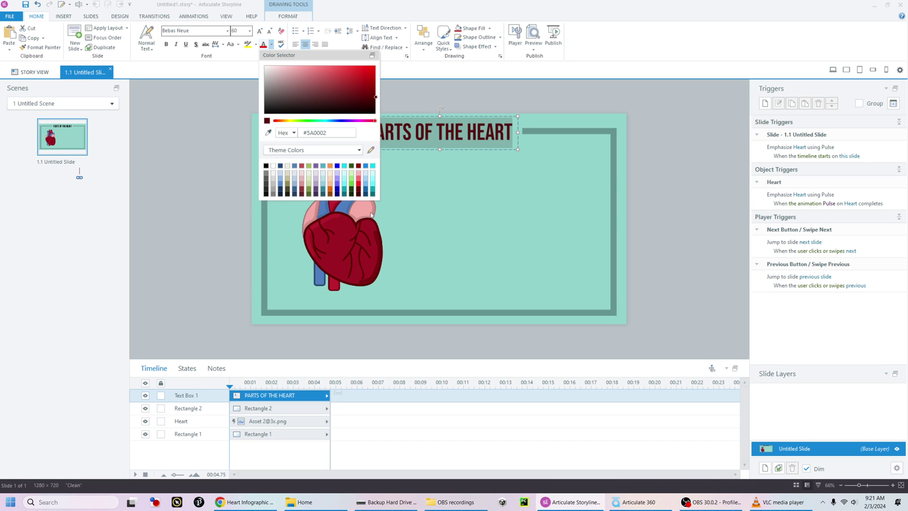
{"action": "left_click", "coordinate": [219, 239]}
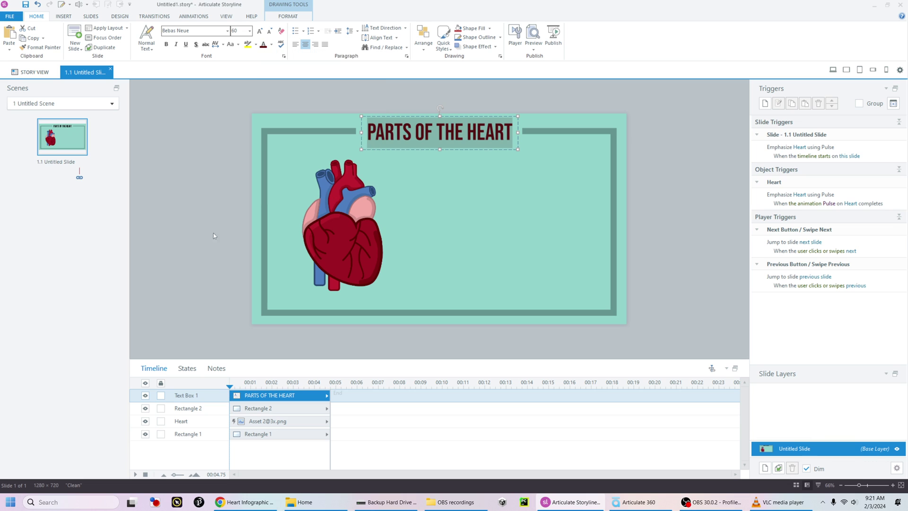
{"action": "left_click", "coordinate": [187, 219]}
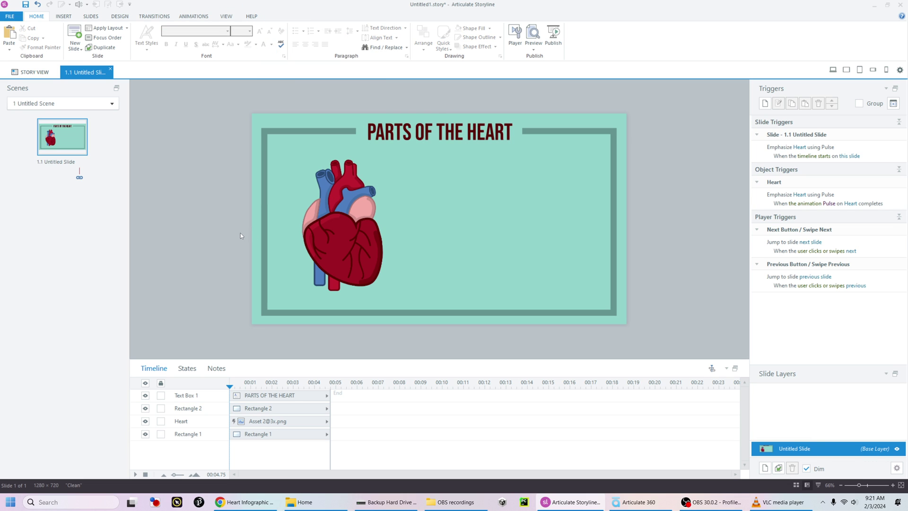